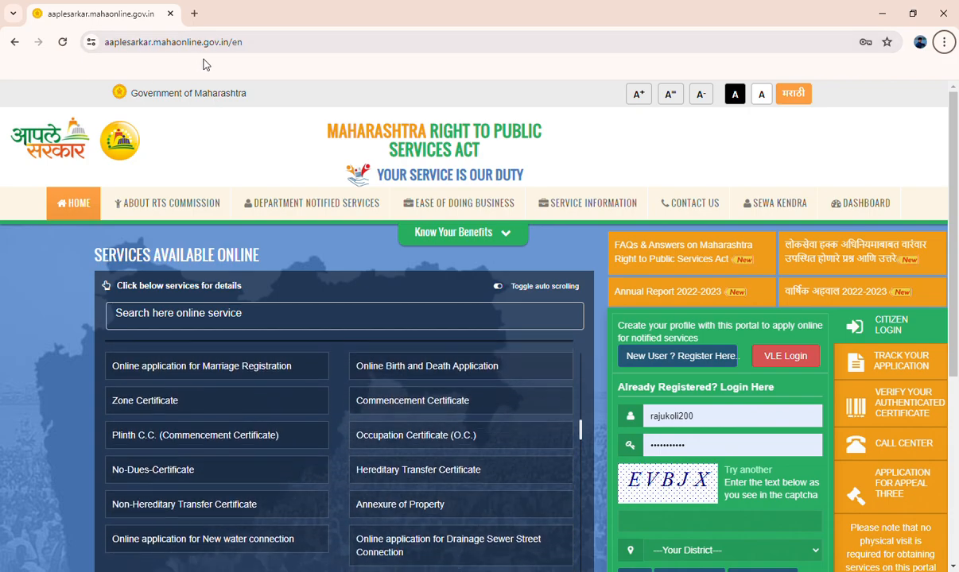
Step: Open the new-user registration page and choose Option 1, verifying the mobile number with an OTP
left_click(263, 44)
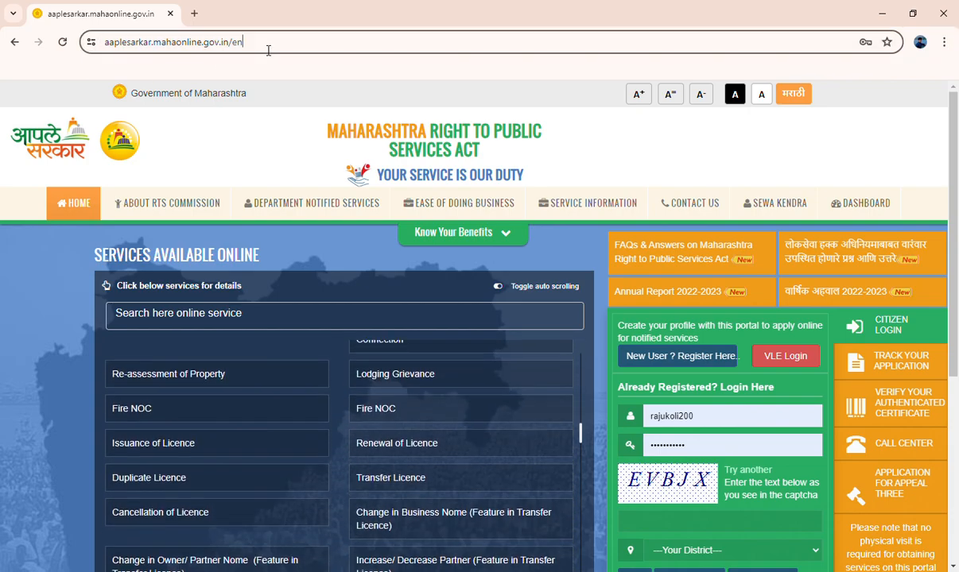
left_click(263, 45)
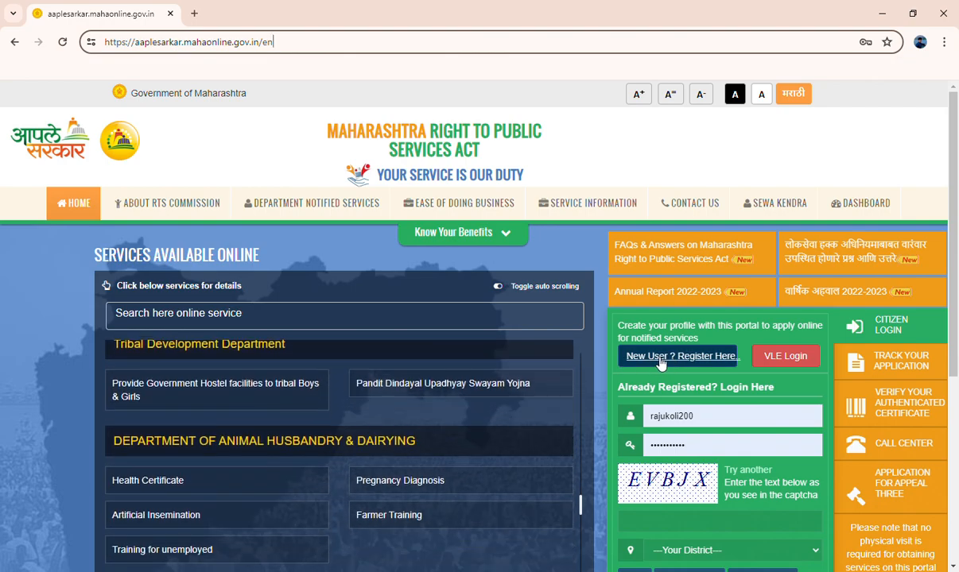
left_click(656, 362)
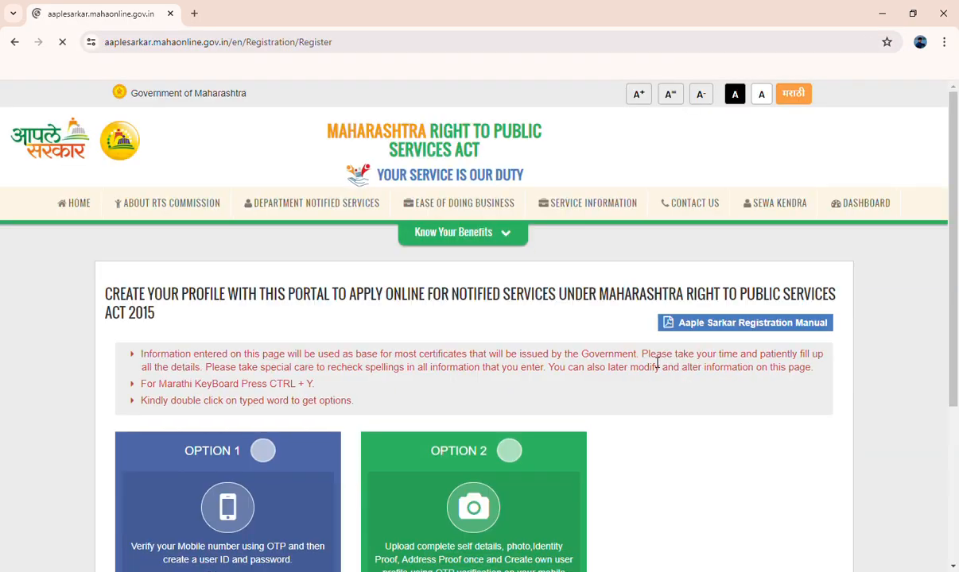
scroll(461, 282, "down", 2)
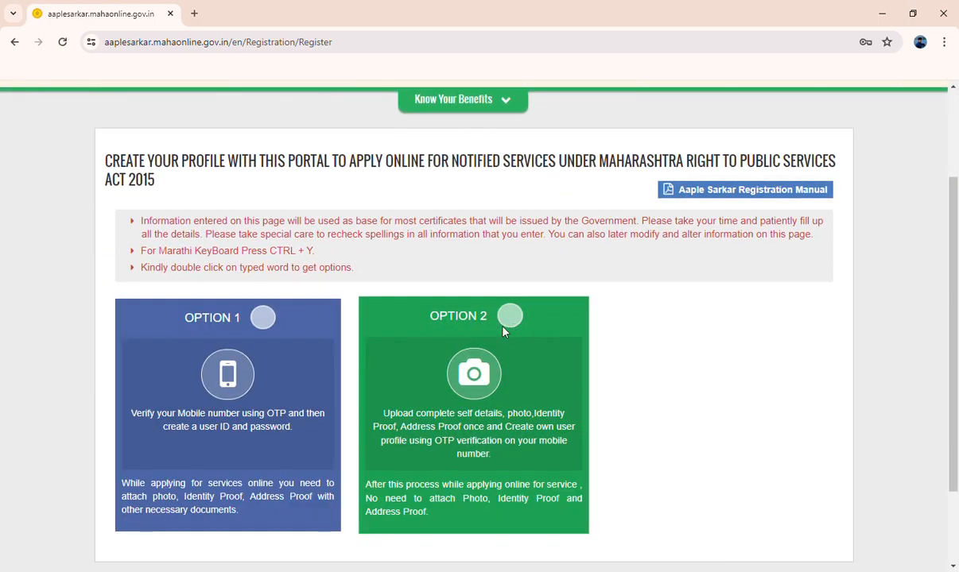
left_click(266, 317)
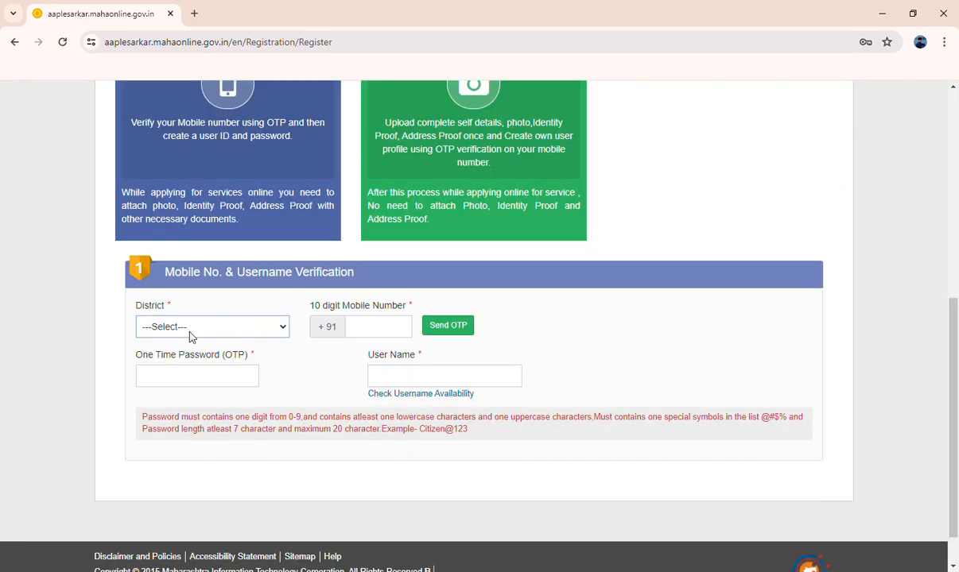
Step: Select Dhule as the registration district and examine the mobile number, OTP and user name fields
key("d")
left_click(356, 328)
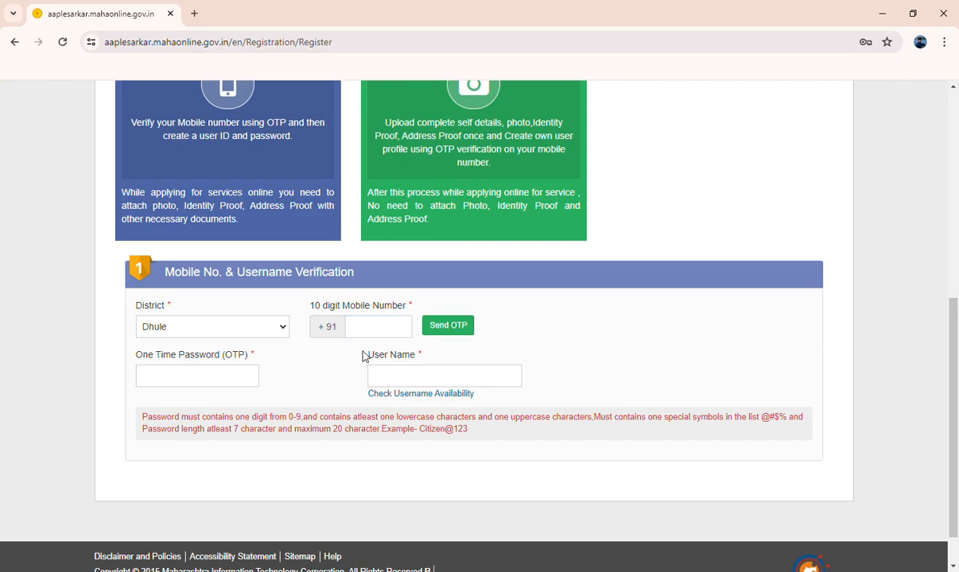
left_click(191, 383)
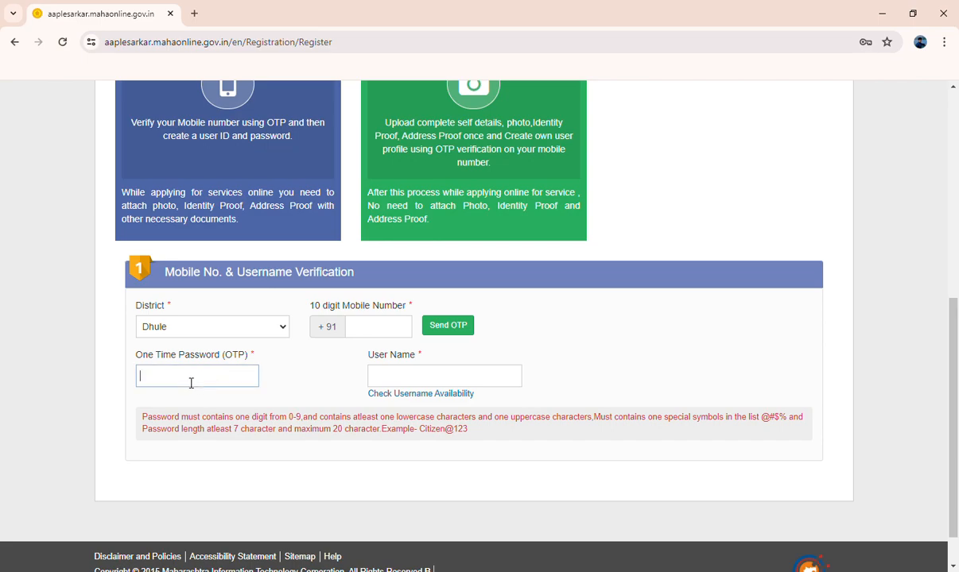
left_click(393, 383)
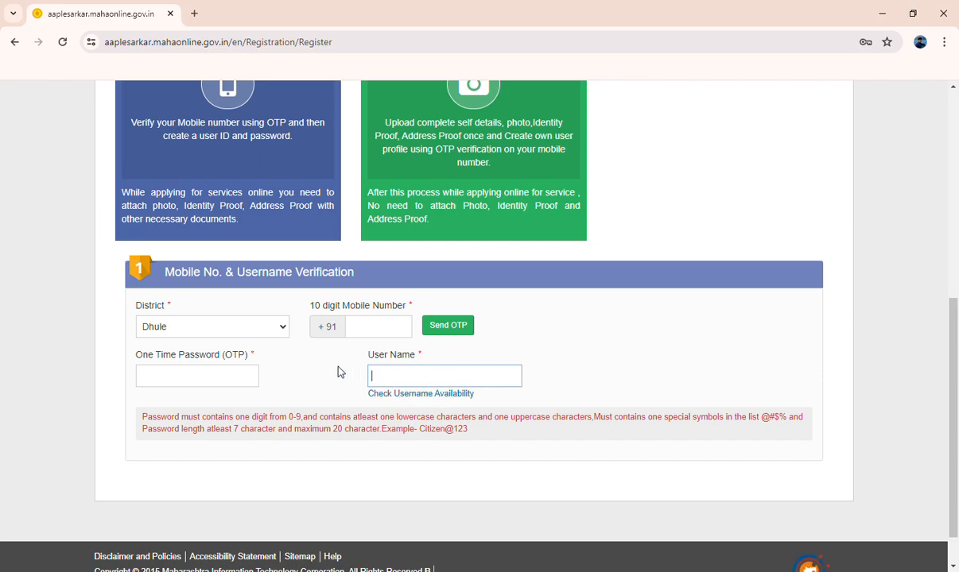
scroll(294, 379, "down", 1)
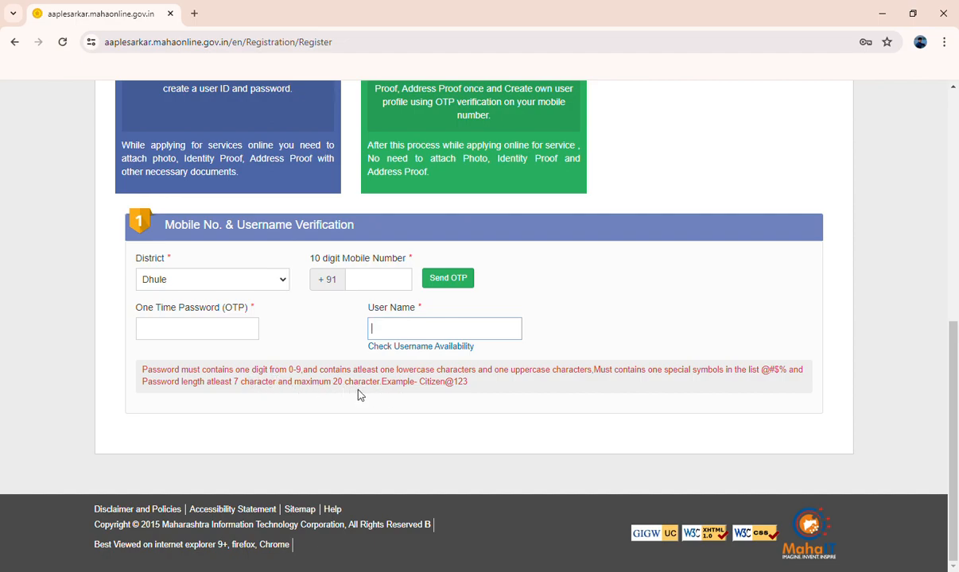
scroll(358, 394, "up", 4)
scroll(364, 417, "up", 3)
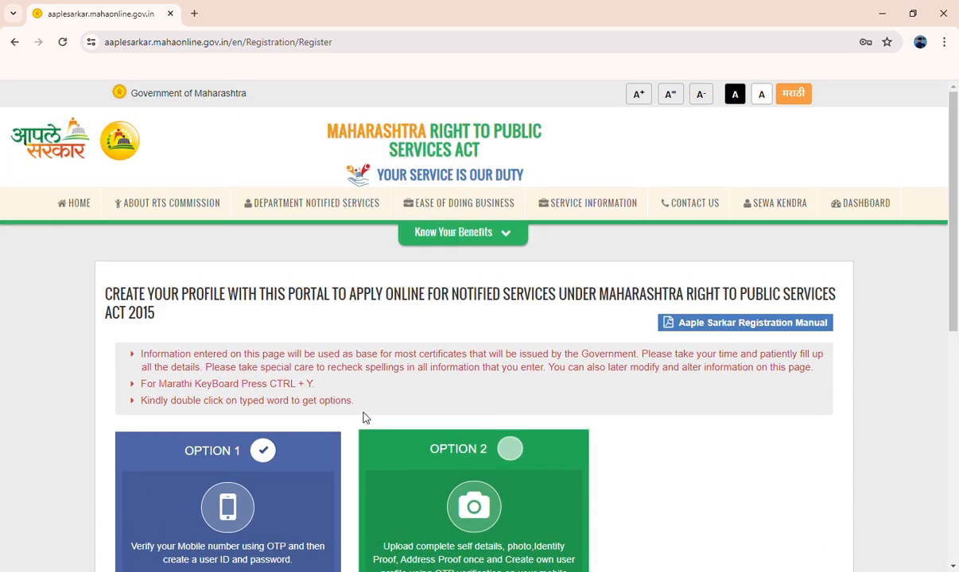
Step: Return to the portal's home page and try to submit the prefilled citizen login credentials
left_click(82, 213)
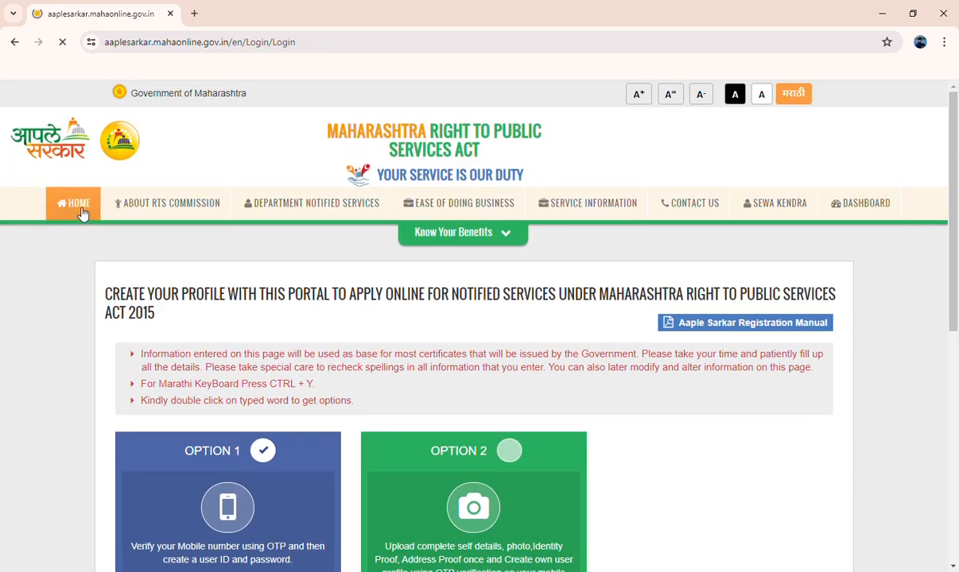
scroll(756, 417, "down", 1)
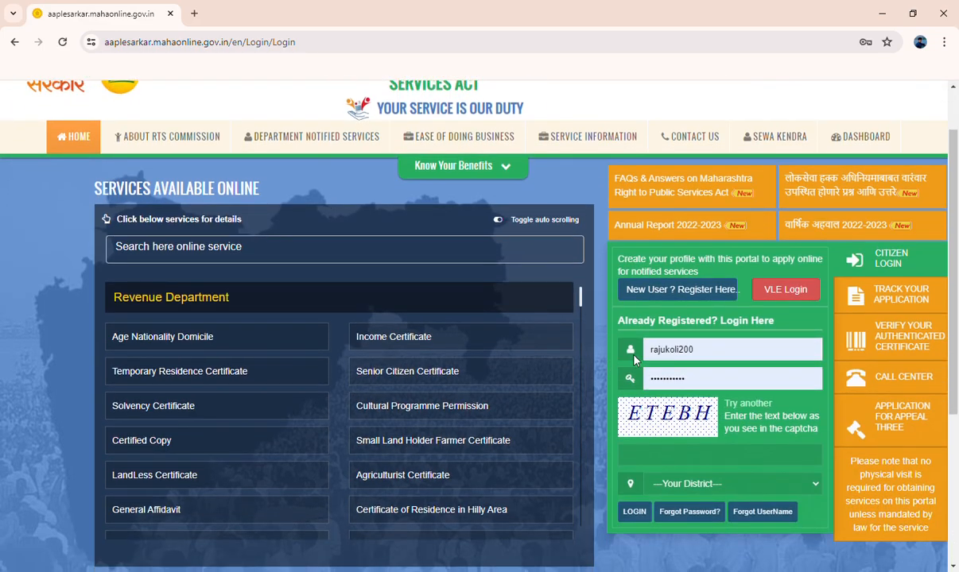
left_click(725, 357)
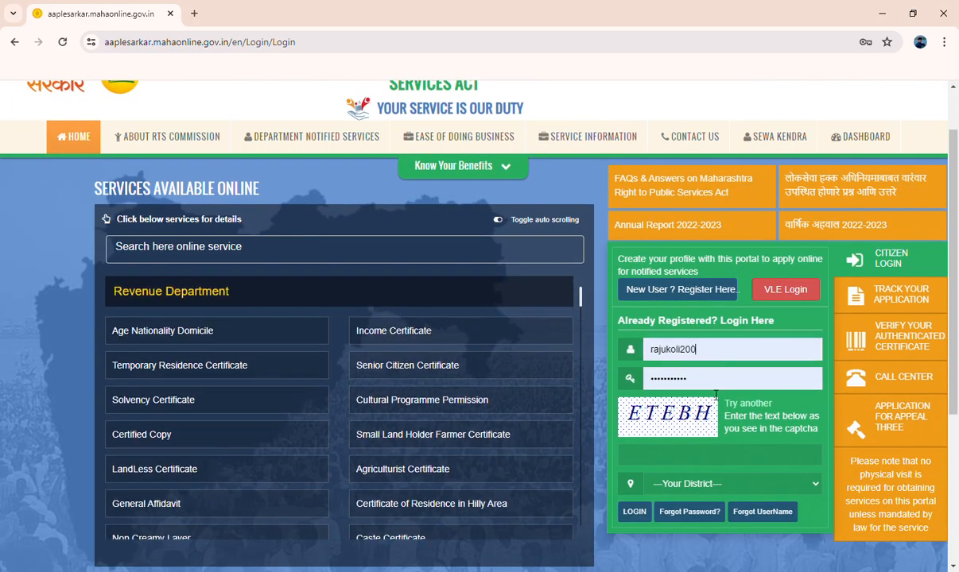
key("Return")
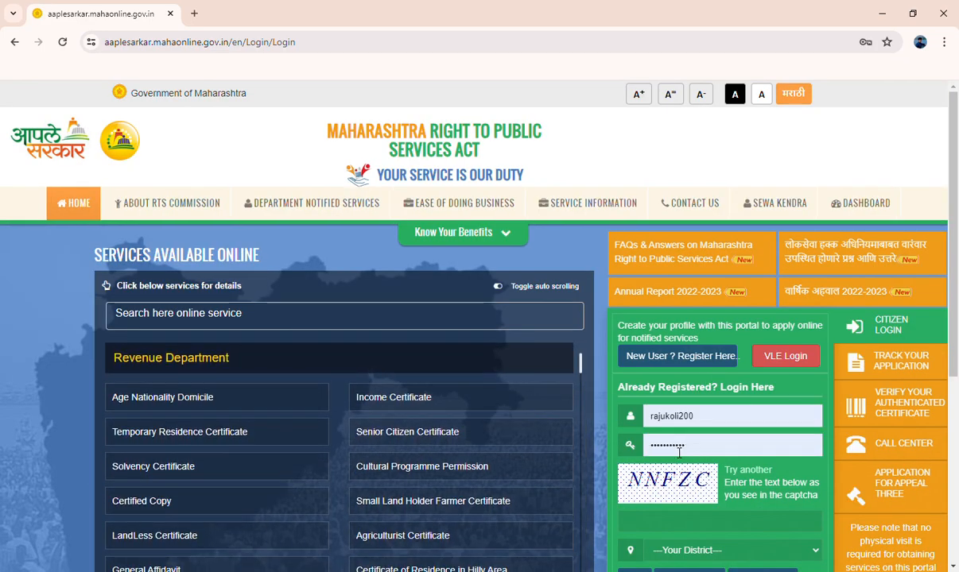
Step: Enter the displayed captcha text, set the district to Dhule and log in to the citizen account
scroll(705, 447, "down", 1)
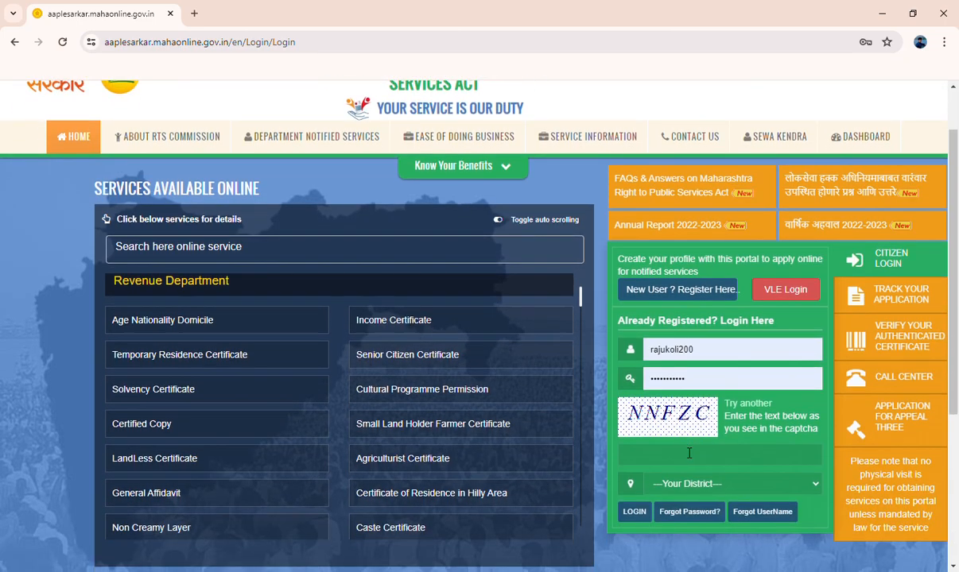
left_click(675, 462)
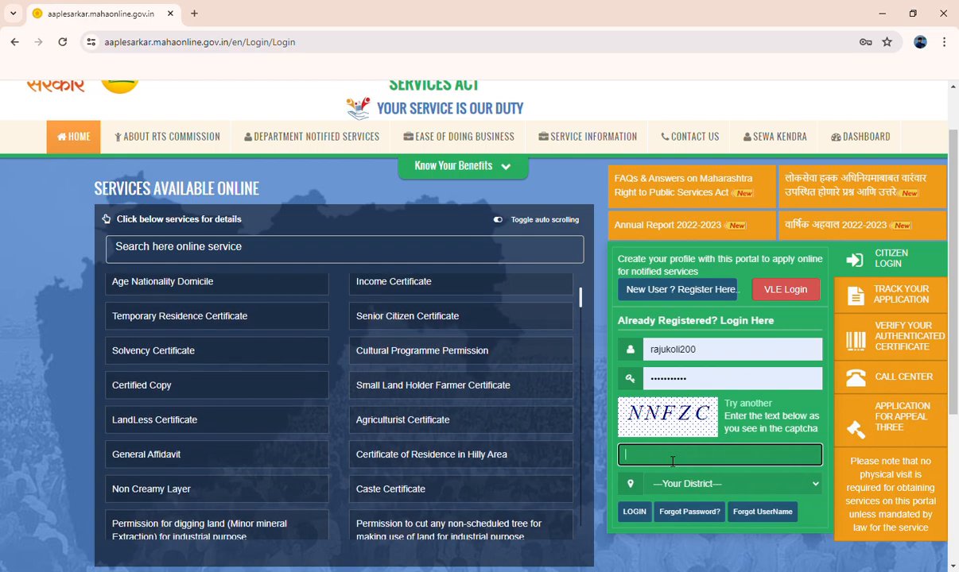
type("NNF")
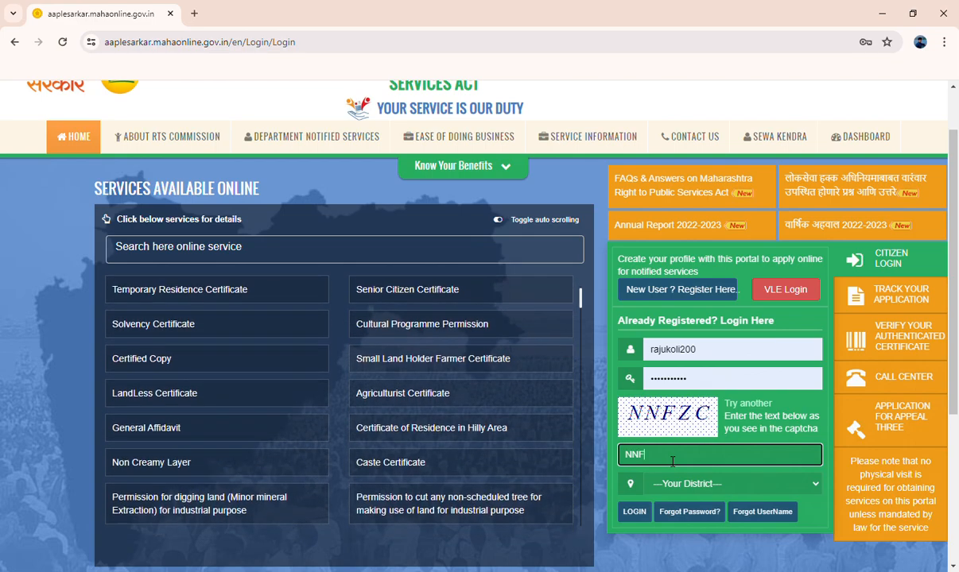
type("ZC")
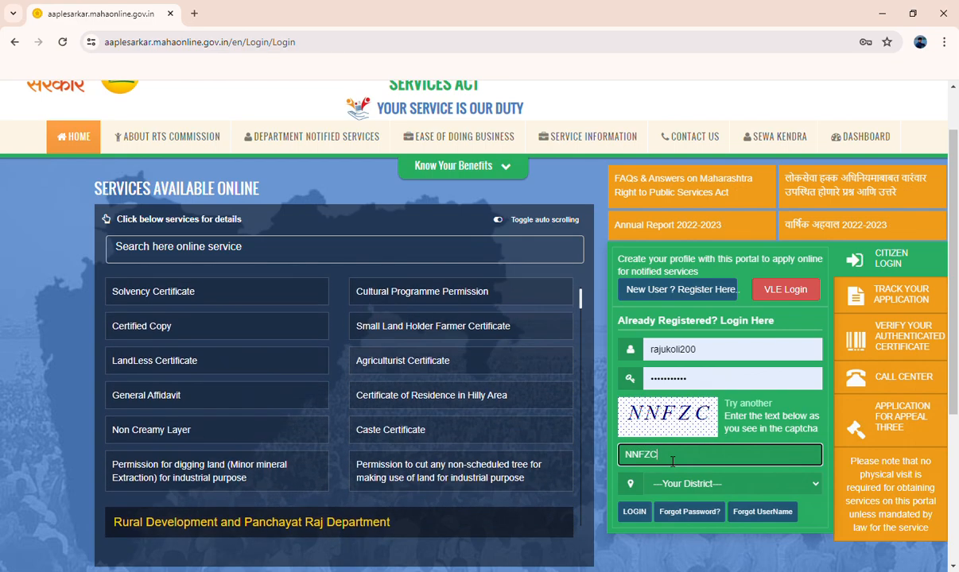
left_click(709, 485)
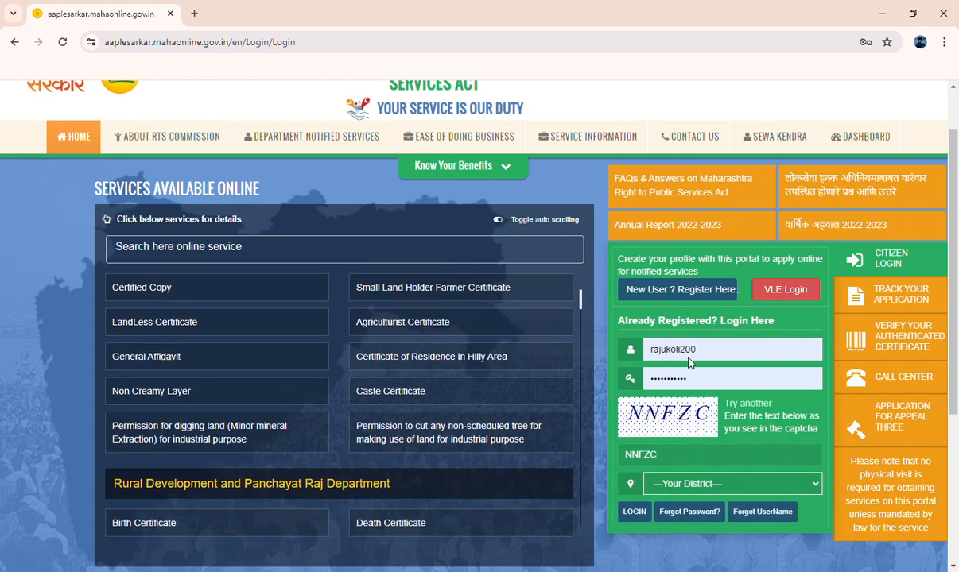
key("d")
scroll(555, 207, "down", 1)
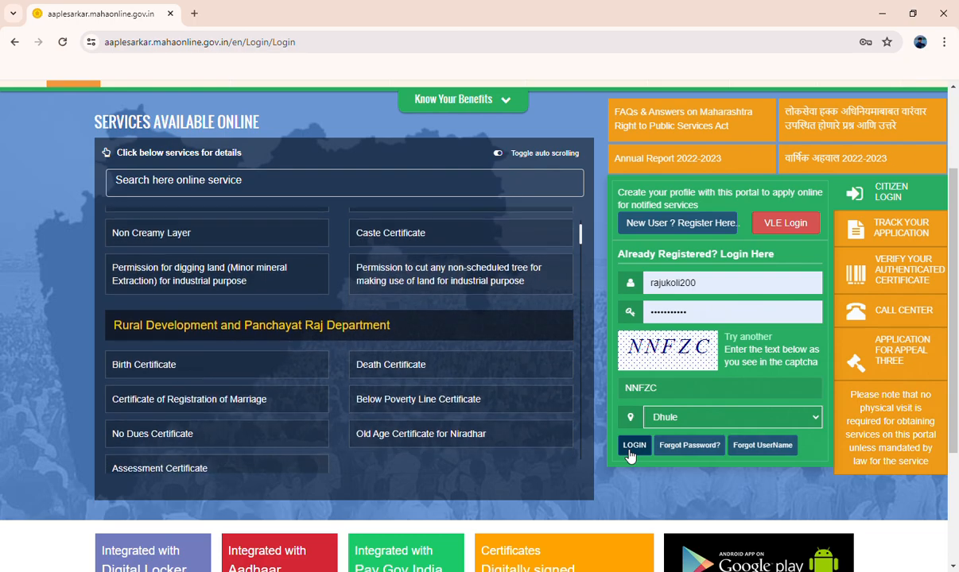
left_click(633, 446)
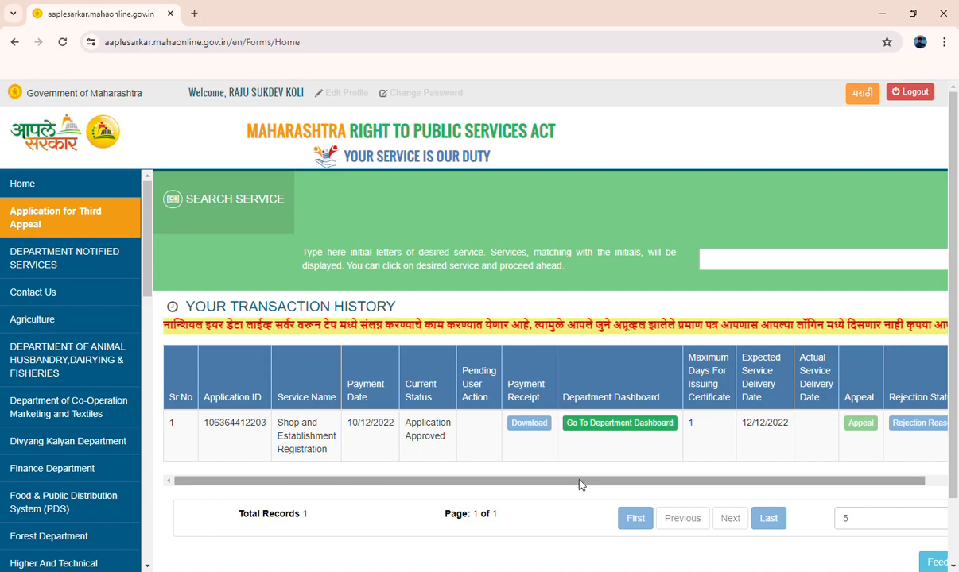
Step: Open the Application for Third Appeal page from the account's home page
left_click_drag(585, 482, 356, 390)
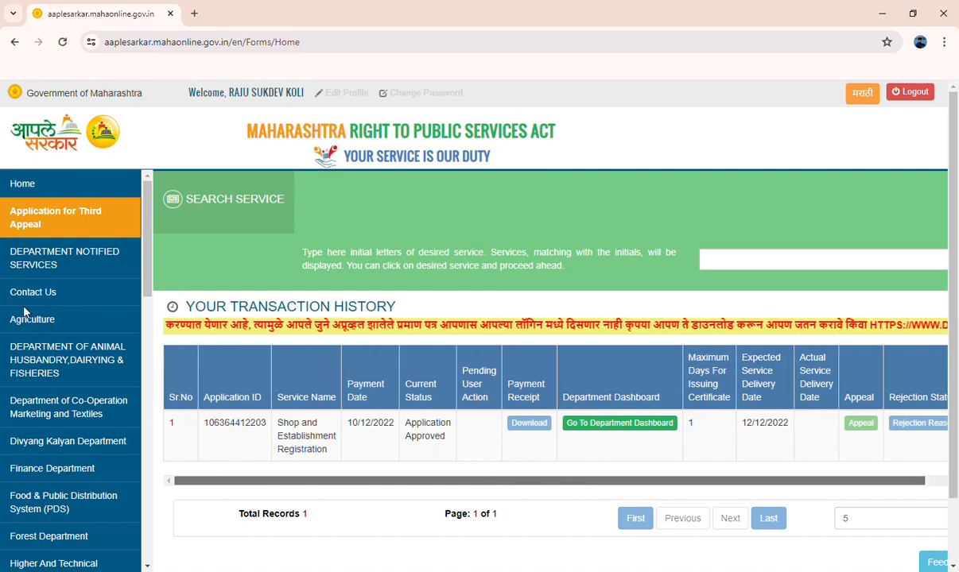
left_click(63, 221)
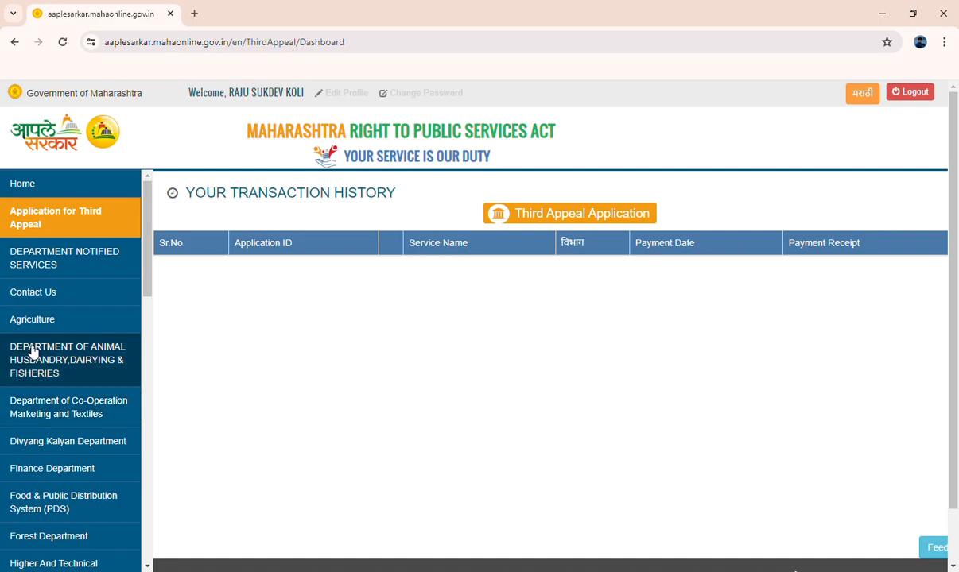
Step: Find the Revenue Department among the listed departments and open its services page
scroll(58, 382, "down", 1)
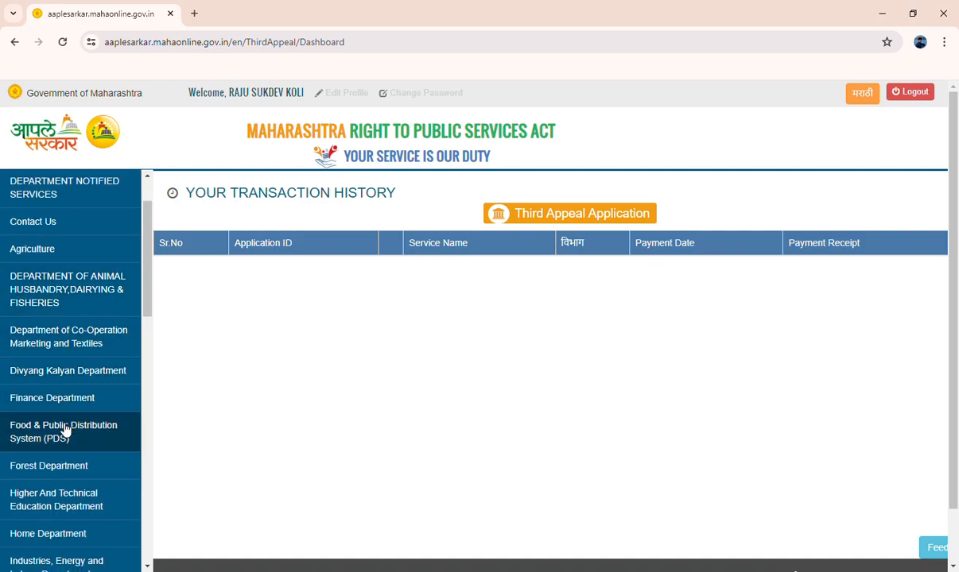
scroll(66, 430, "down", 1)
scroll(66, 430, "down", 1)
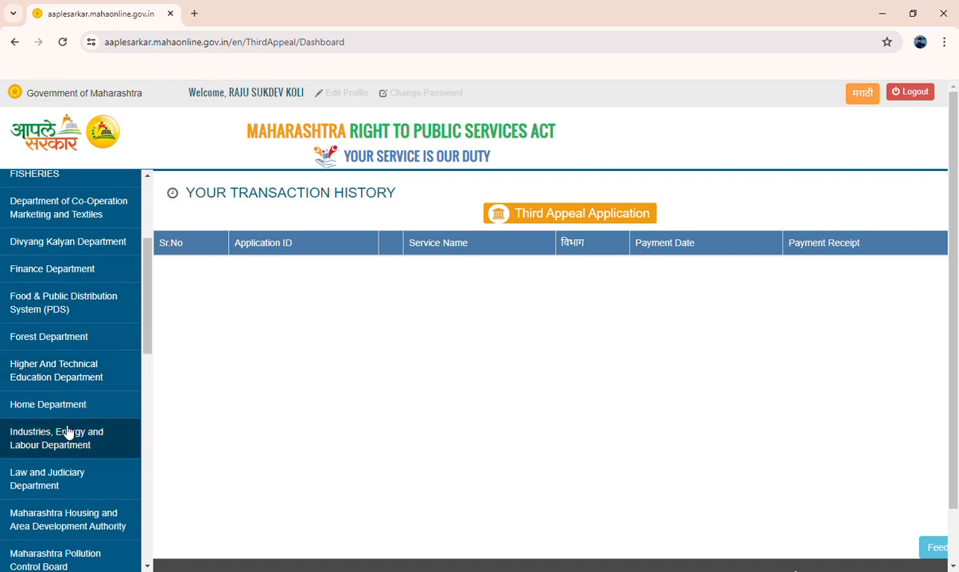
scroll(67, 432, "down", 1)
scroll(70, 436, "down", 1)
scroll(75, 441, "down", 3)
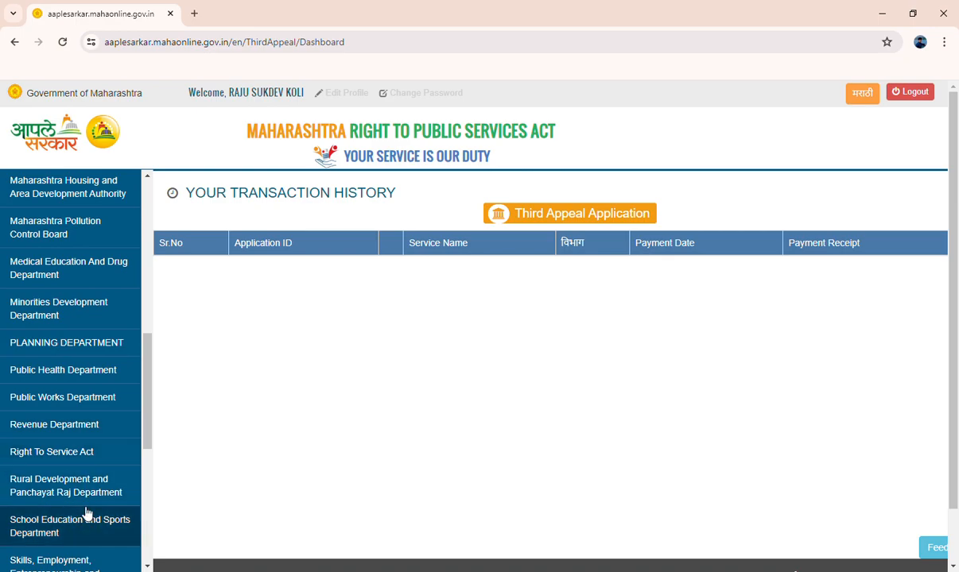
left_click(77, 430)
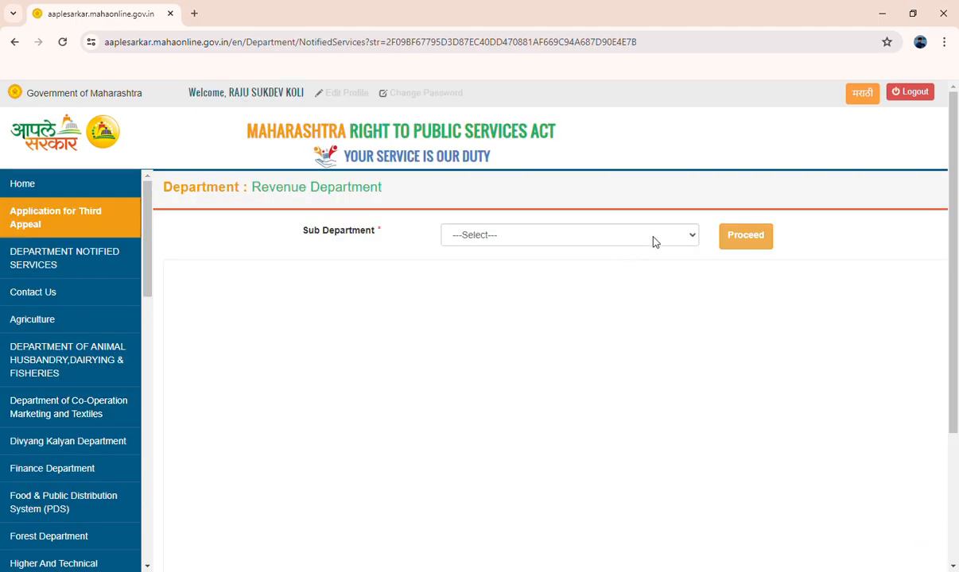
Step: Choose the Revenue Services sub-department, select Caste Certificate and proceed with it
left_click(569, 244)
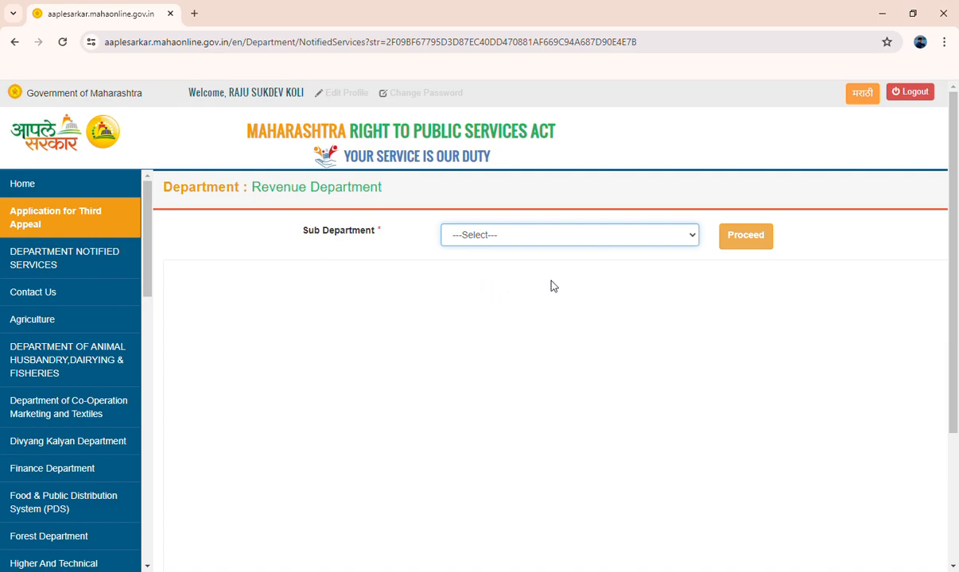
key("Down")
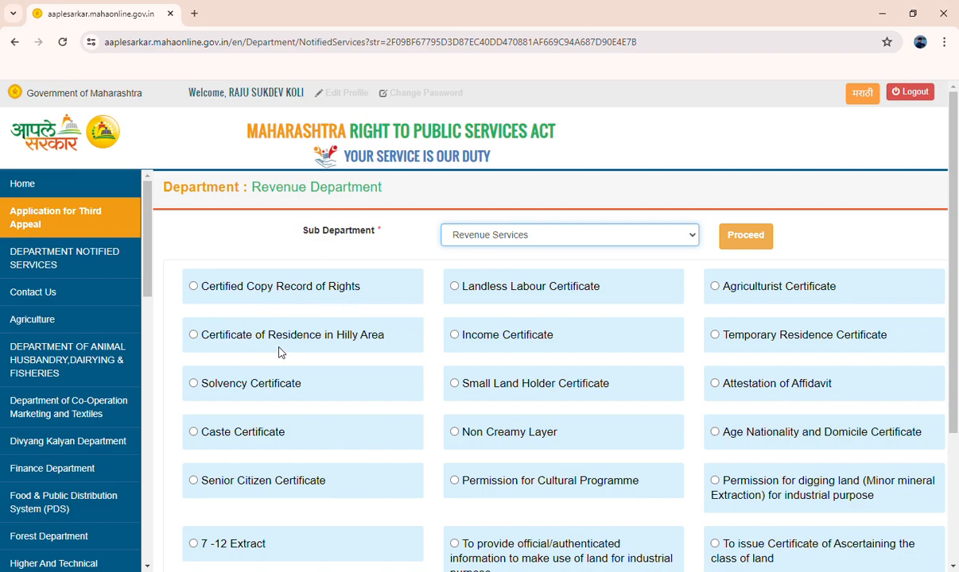
scroll(513, 342, "down", 1)
scroll(544, 371, "up", 1)
left_click(193, 433)
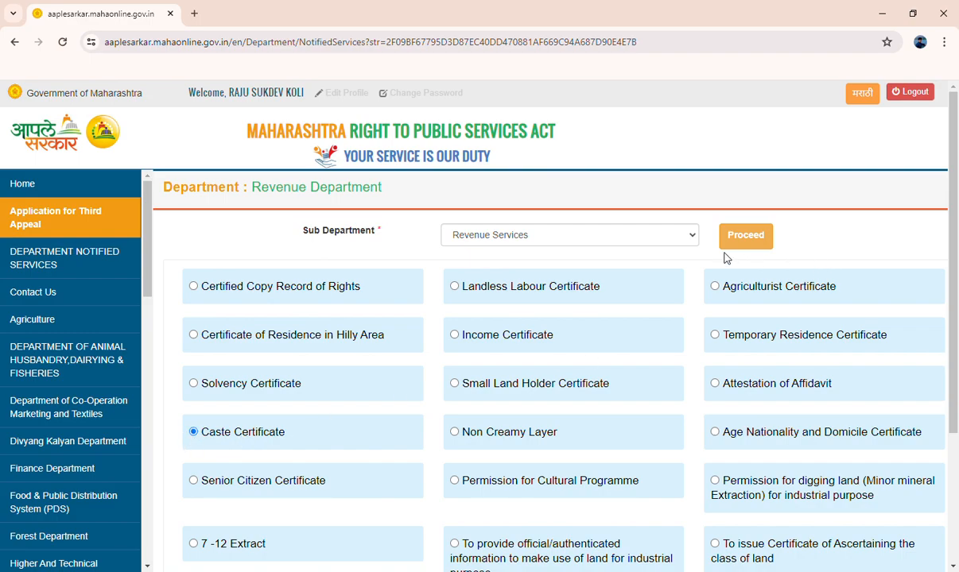
left_click(748, 242)
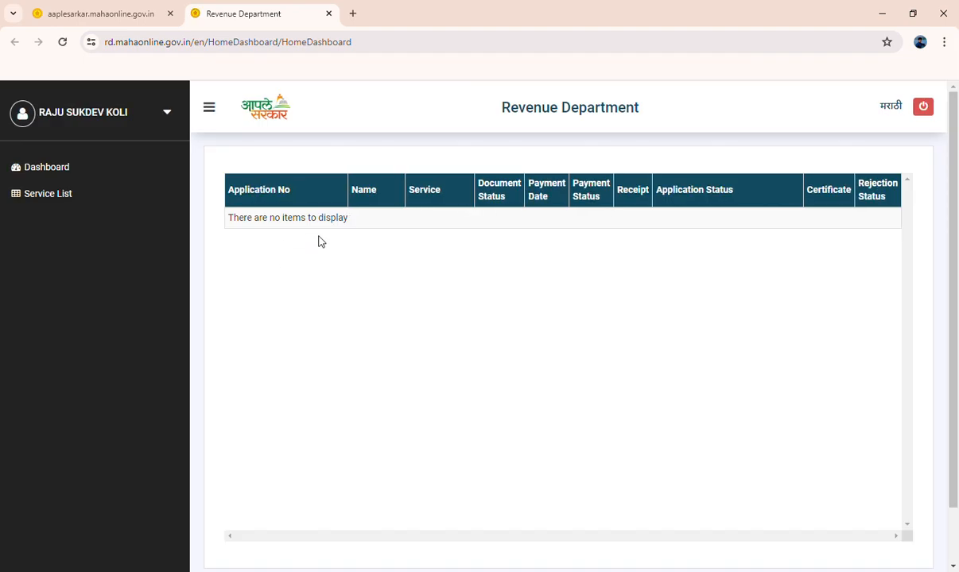
Step: Open the Caste Certificate service from the Revenue Department's service list
left_click(49, 199)
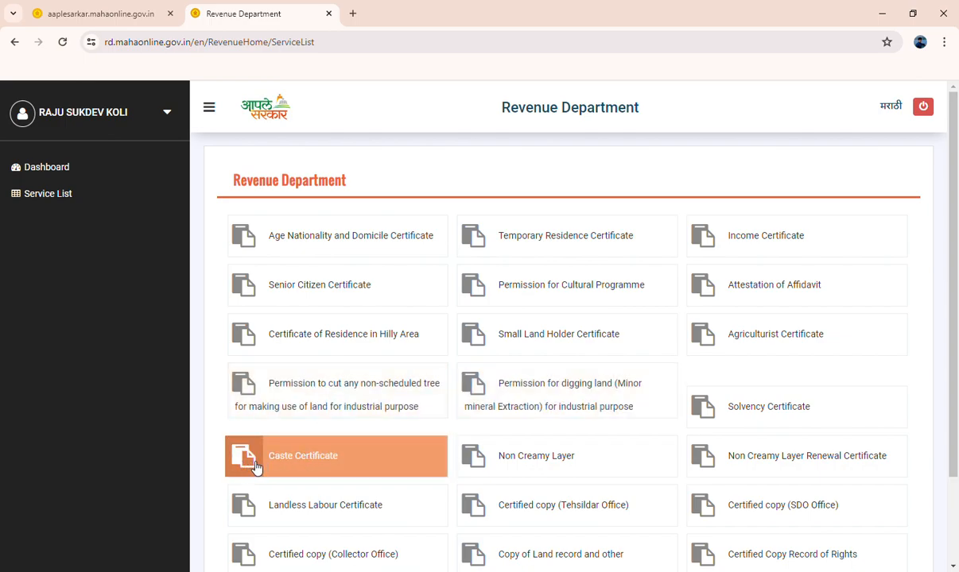
left_click(288, 458)
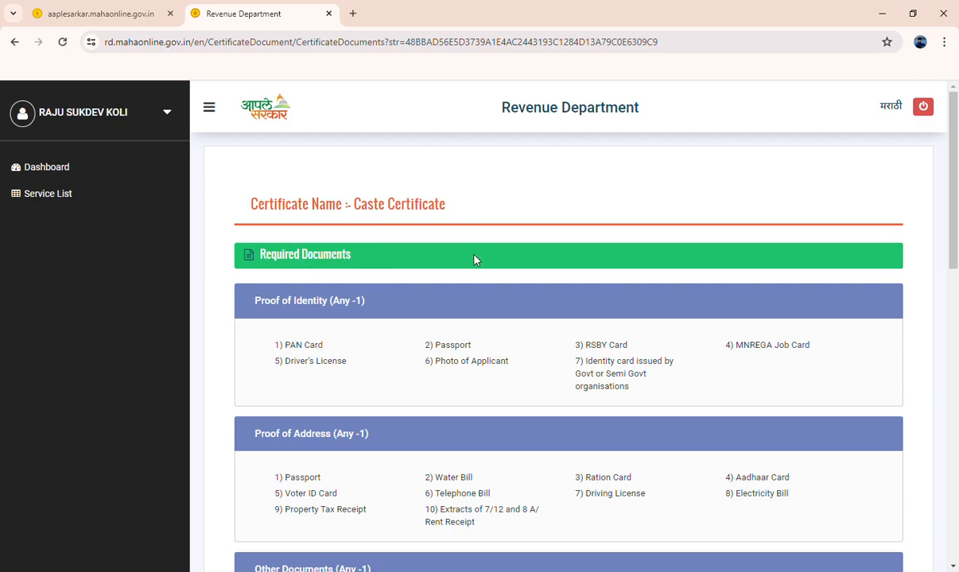
Step: Review the Caste Certificate's required identity, address and other documents, along with the notified service details
scroll(473, 270, "down", 1)
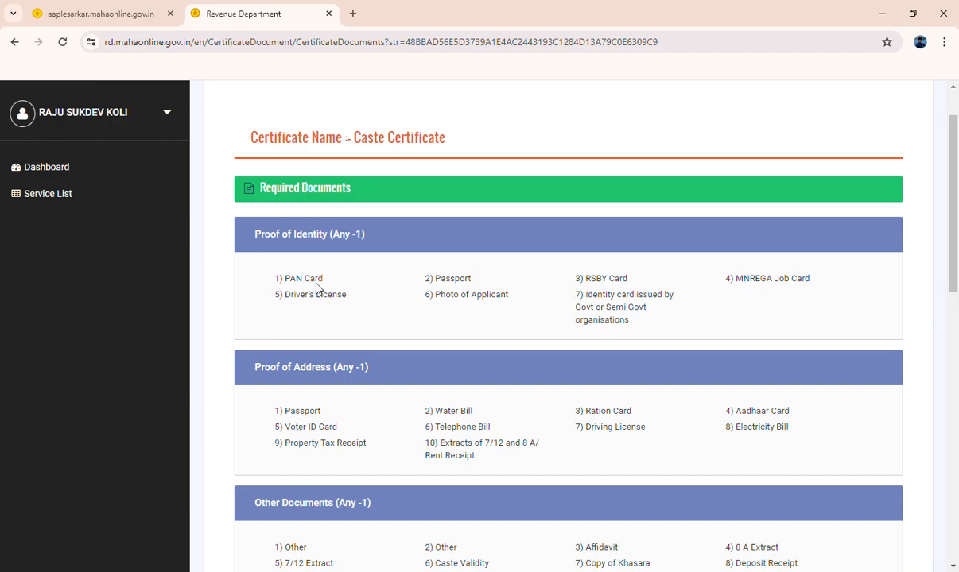
scroll(321, 287, "down", 1)
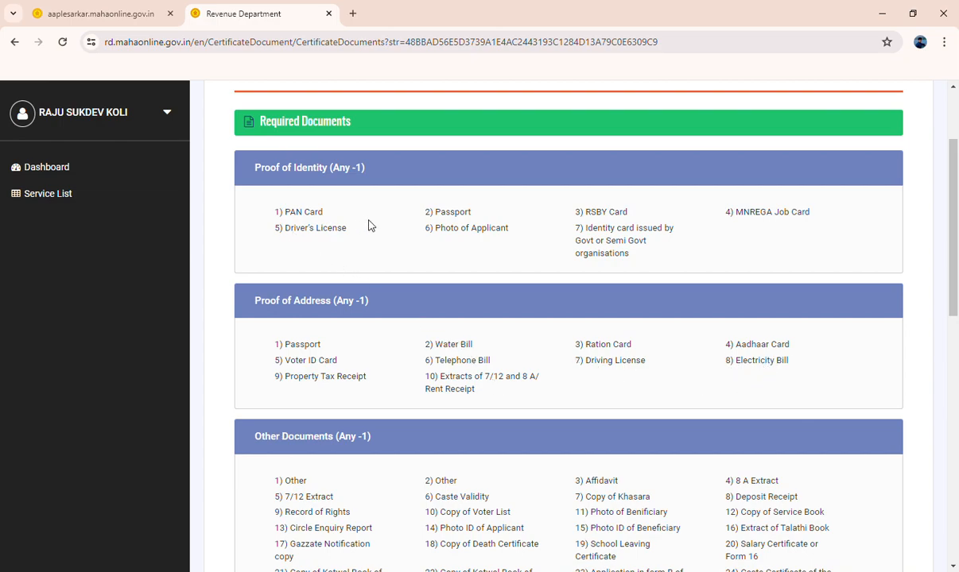
scroll(525, 344, "down", 1)
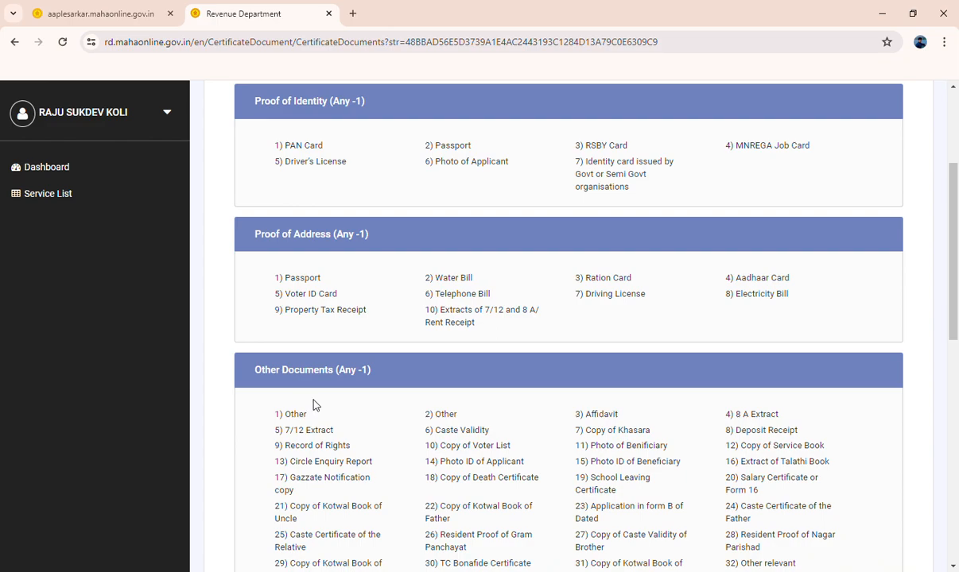
scroll(354, 374, "down", 1)
scroll(370, 326, "down", 1)
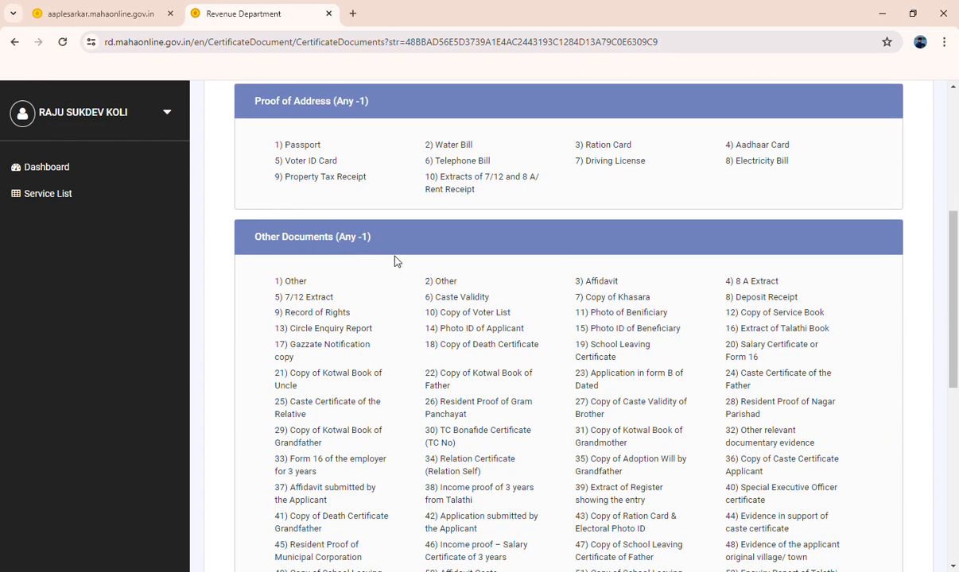
scroll(396, 262, "down", 1)
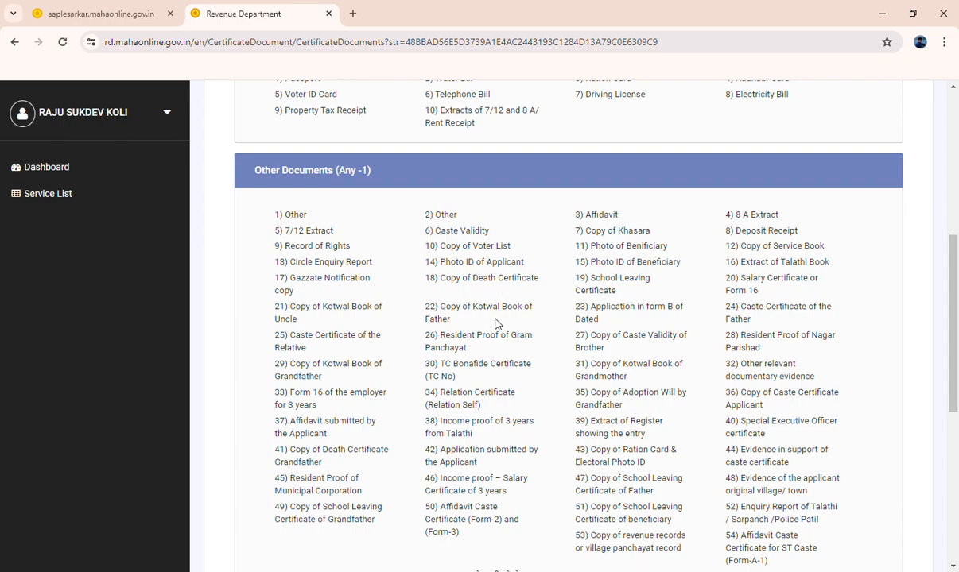
scroll(496, 324, "down", 3)
scroll(513, 350, "up", 1)
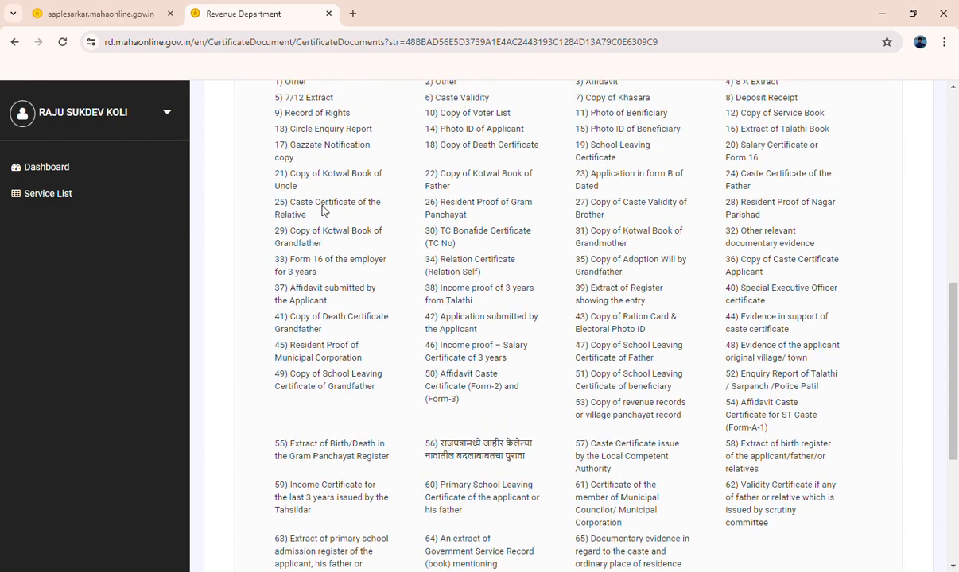
scroll(318, 222, "up", 2)
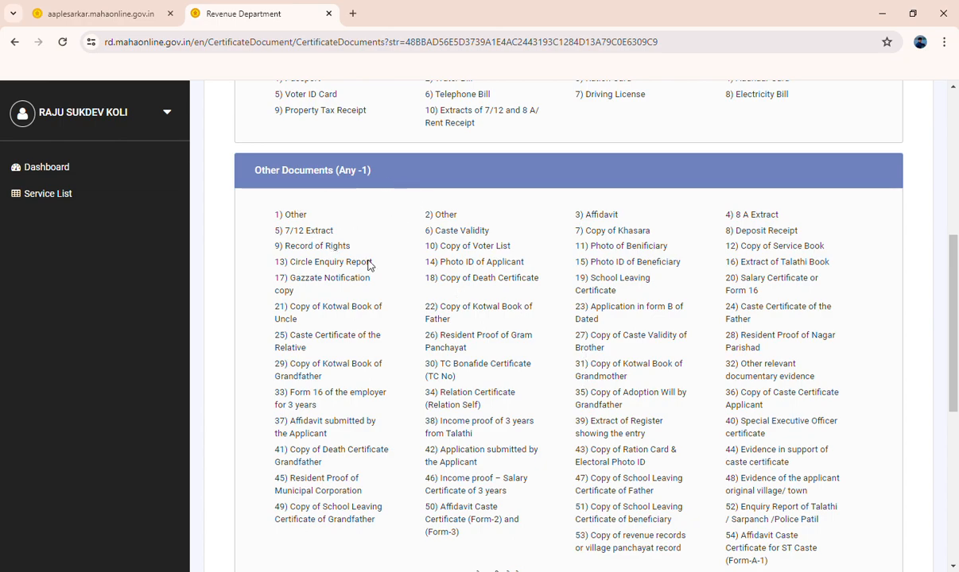
scroll(488, 321, "down", 3)
scroll(667, 406, "down", 3)
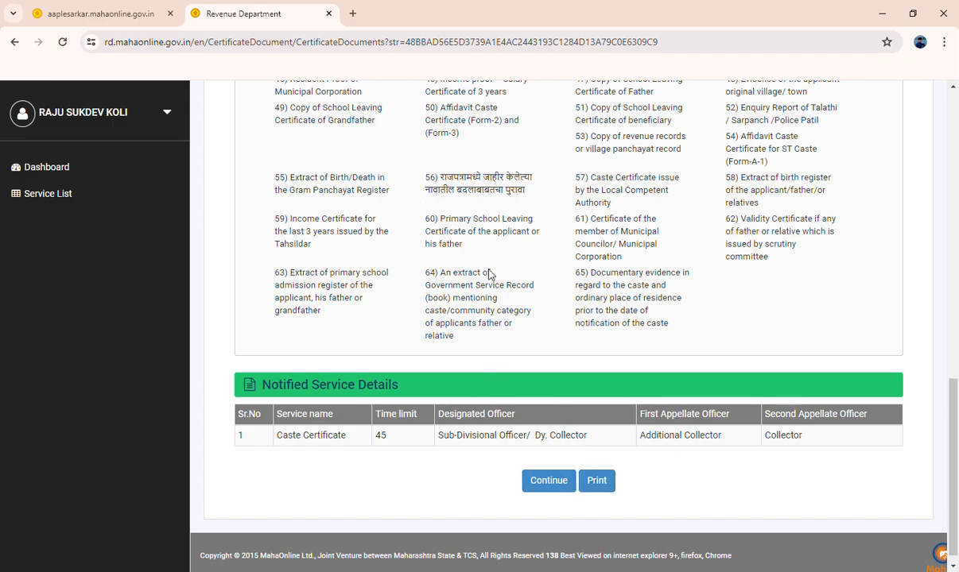
scroll(467, 371, "up", 2)
scroll(509, 388, "up", 2)
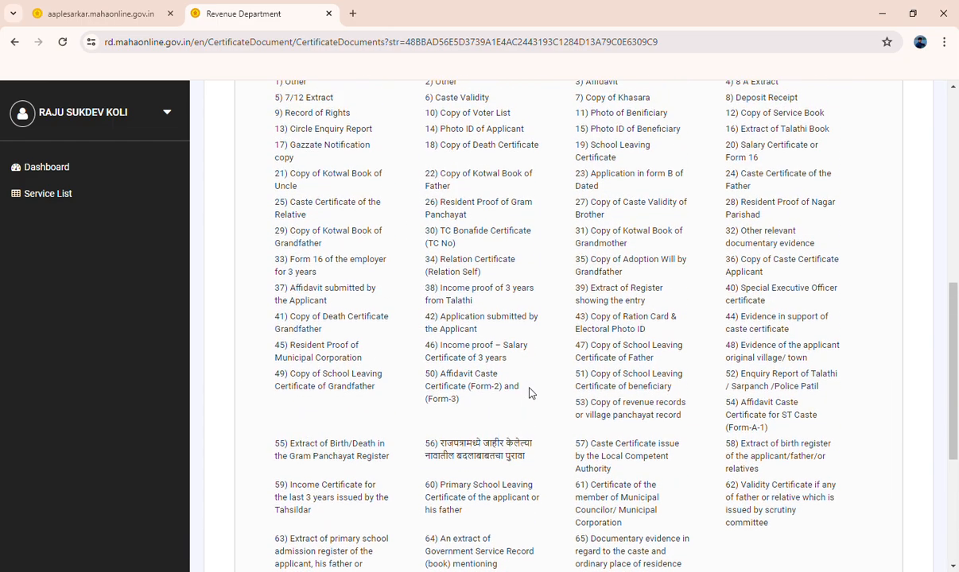
scroll(531, 393, "down", 3)
scroll(588, 381, "up", 3)
scroll(561, 353, "down", 2)
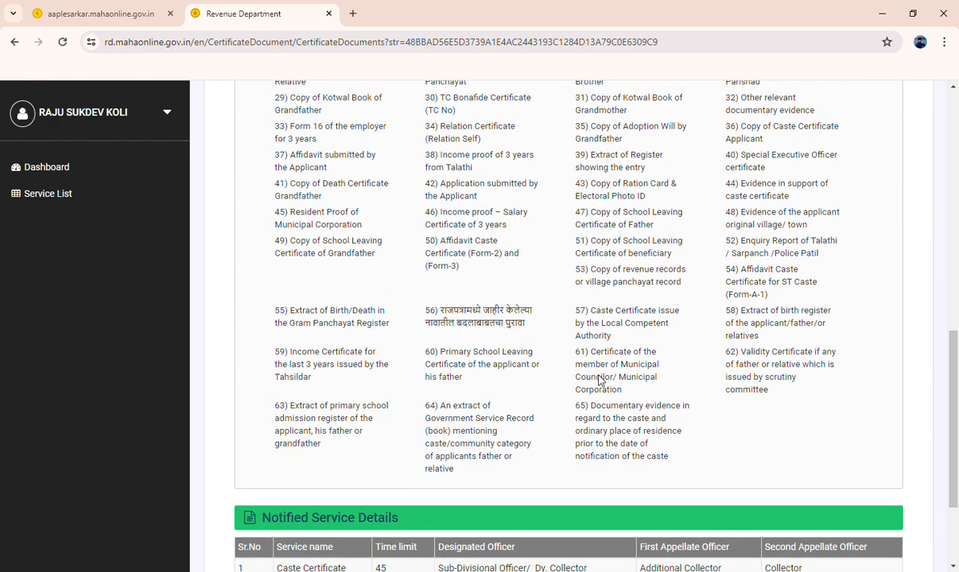
scroll(596, 354, "down", 2)
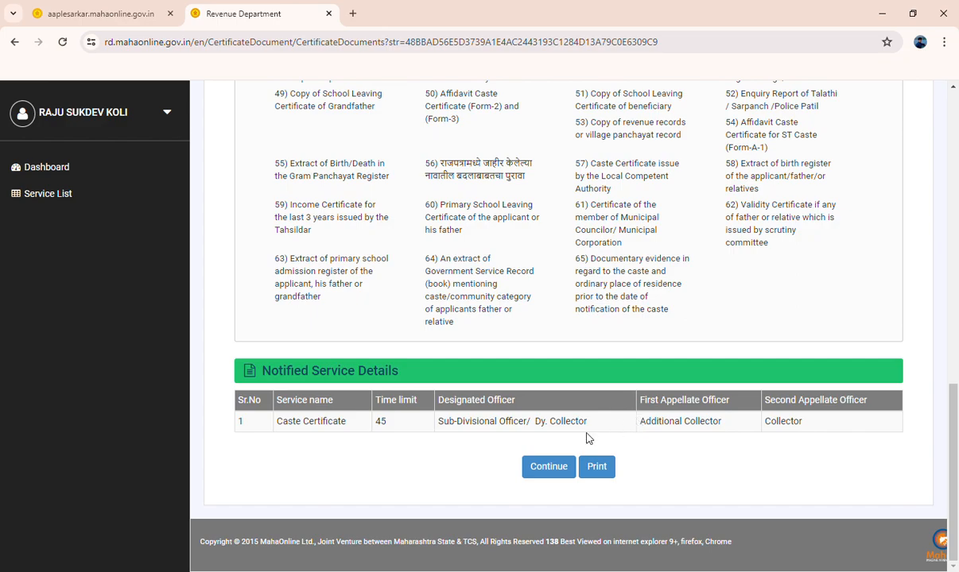
Step: Continue to the application form and choose Caste ST Certificate as the caste certificate type
left_click(550, 468)
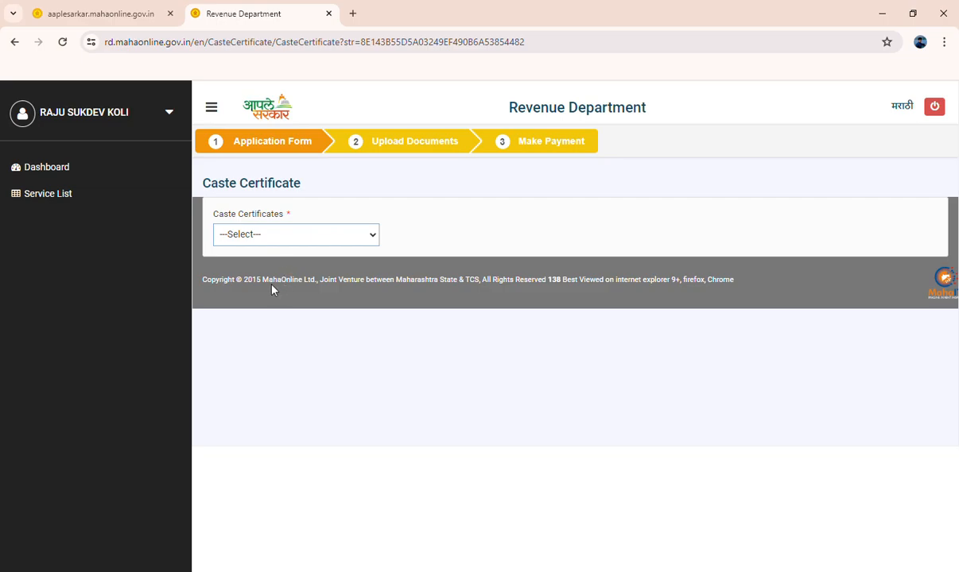
key("Down")
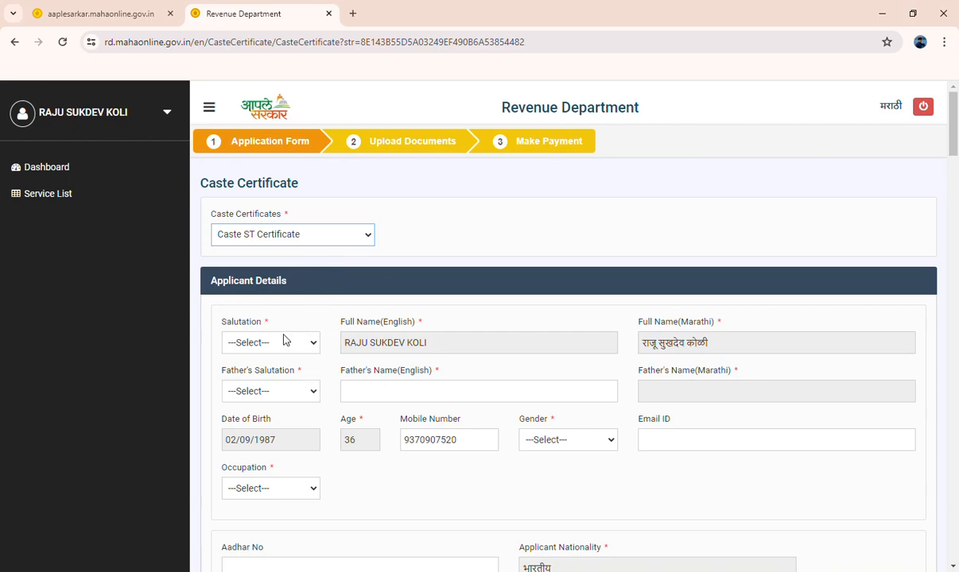
Step: Set the applicant's salutation to Mr. and the father's salutation to Shri in the applicant details
scroll(293, 347, "down", 1)
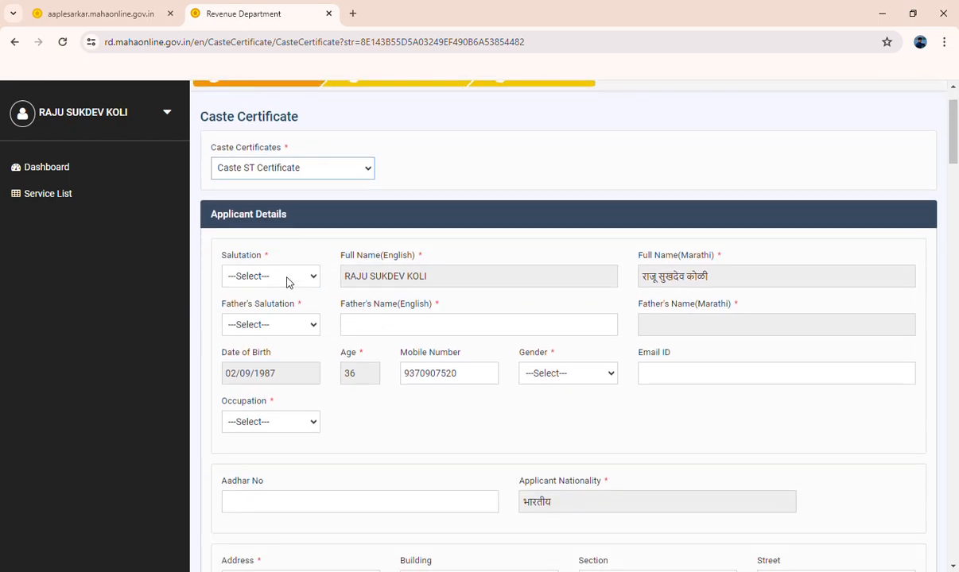
left_click(288, 278)
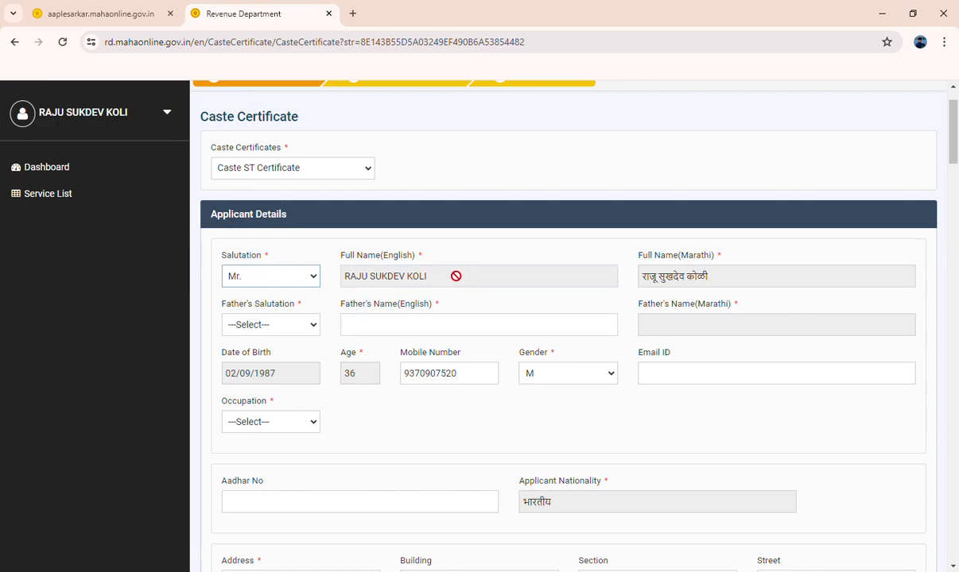
scroll(455, 276, "down", 1)
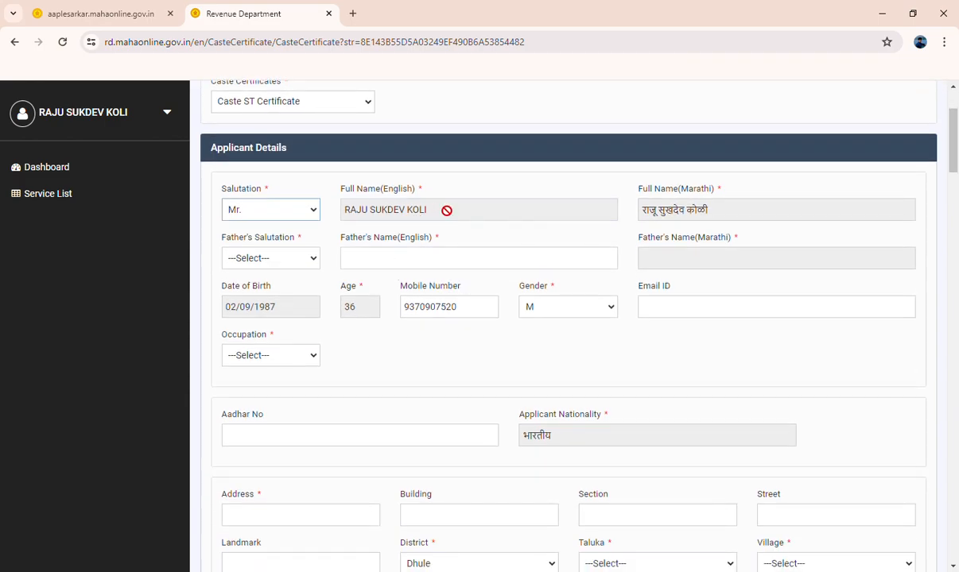
left_click(446, 211)
left_click(681, 211)
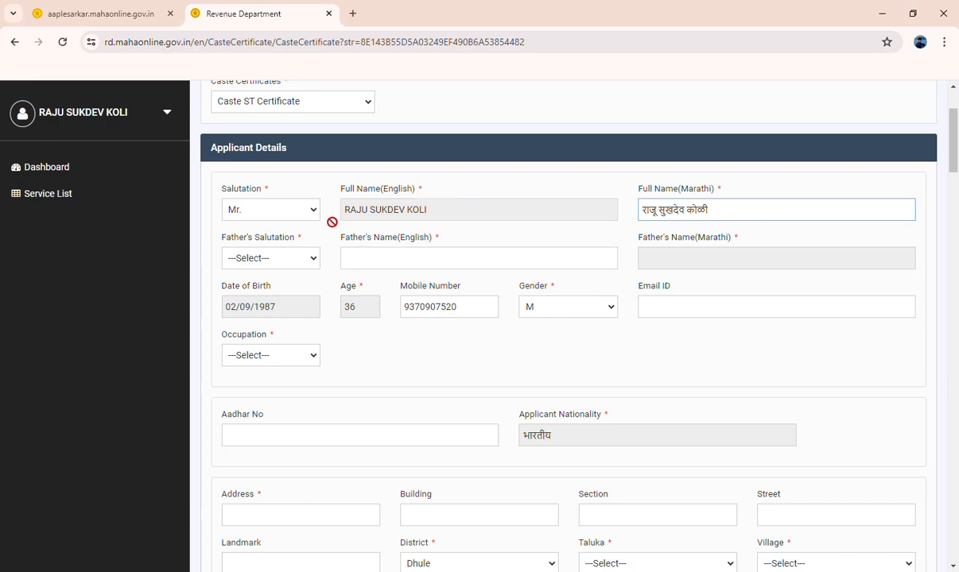
left_click(302, 260)
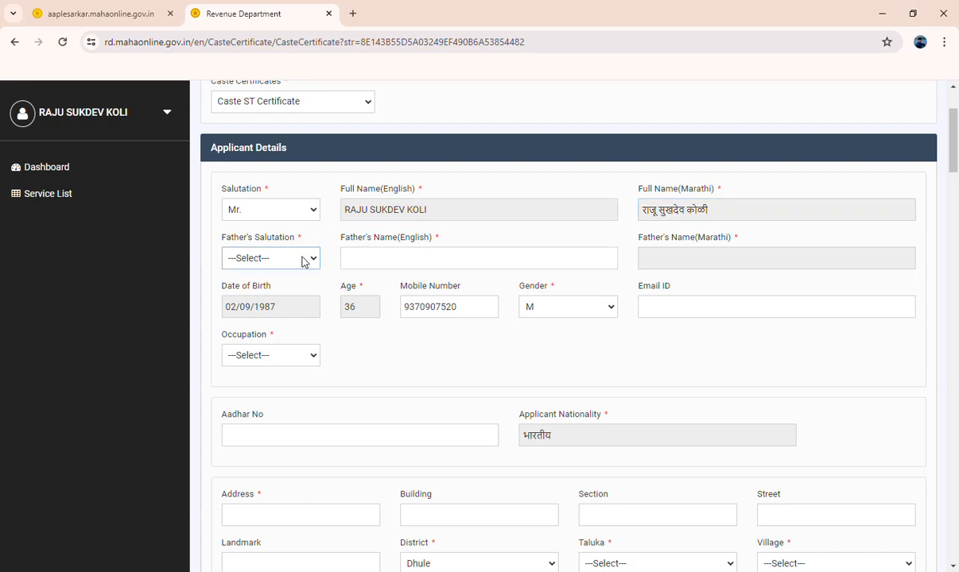
left_click(260, 285)
Step: Set the applicant's occupation to Farmer
scroll(672, 320, "down", 1)
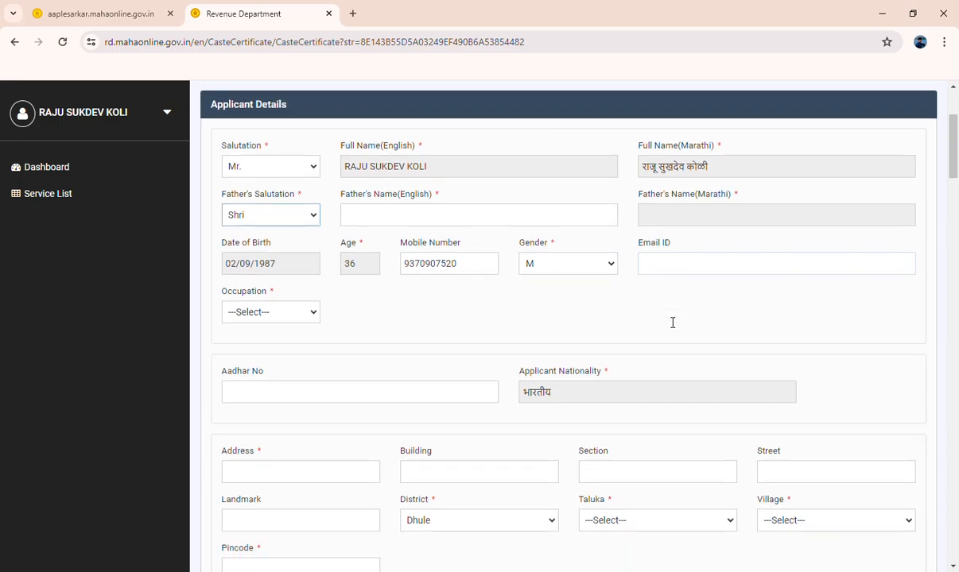
left_click(258, 291)
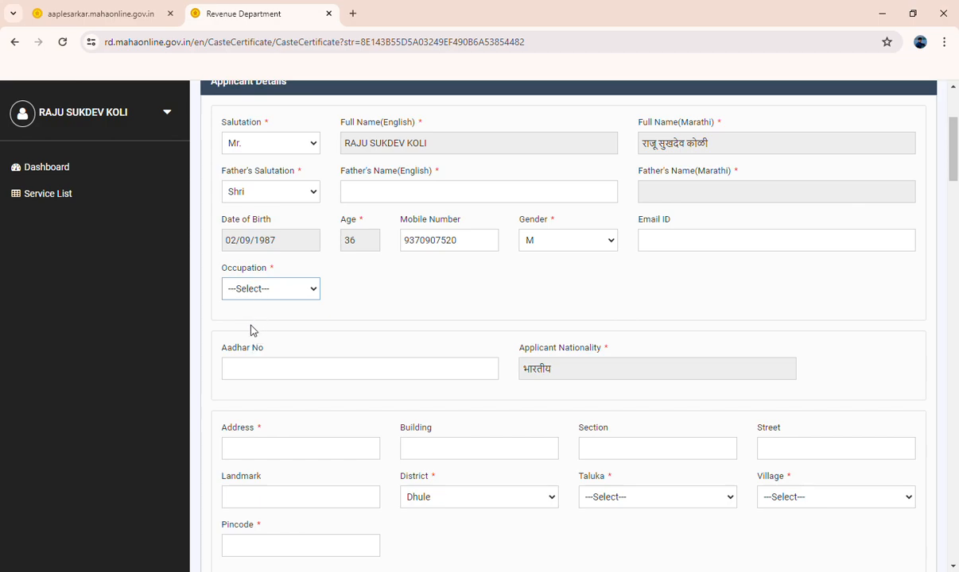
left_click(273, 402)
scroll(377, 326, "down", 1)
left_click(321, 312)
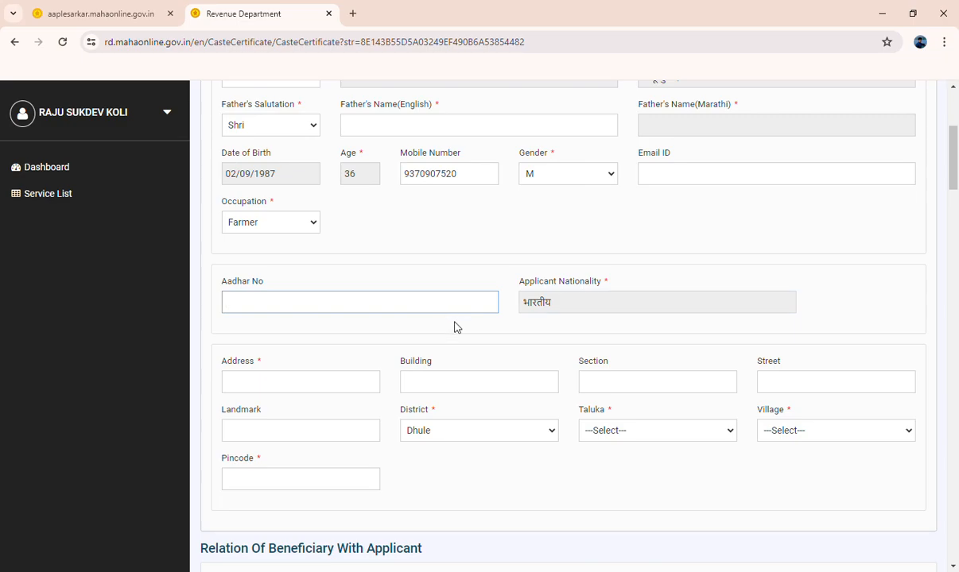
scroll(363, 318, "down", 1)
left_click(294, 321)
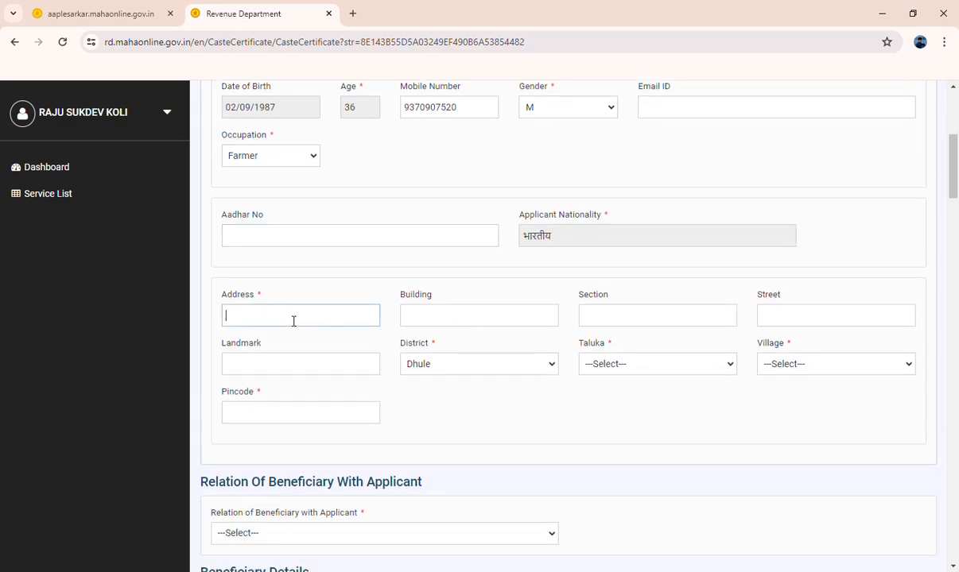
left_click(459, 322)
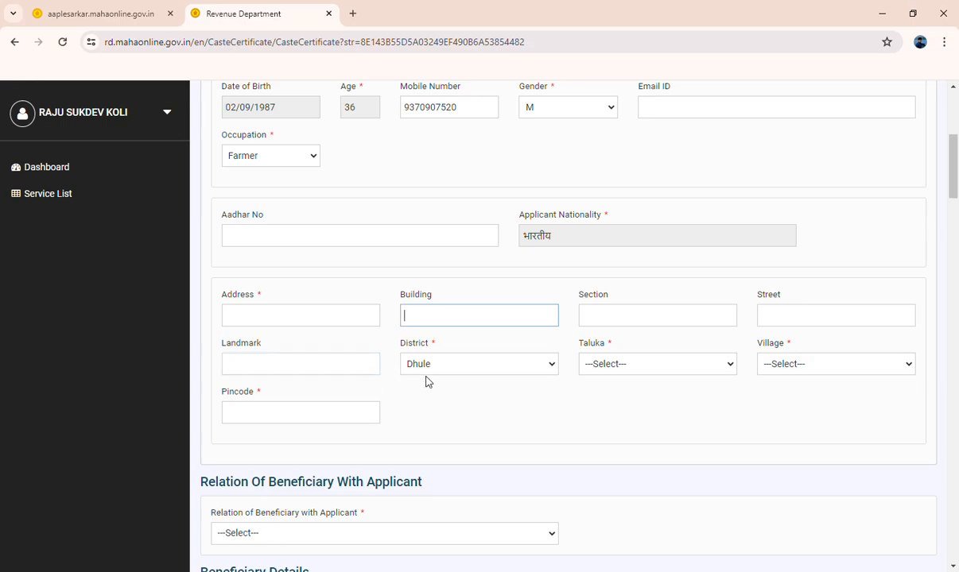
Step: Set the taluka to Shirpur and the village to Gadhaddeo in the applicant's address details
left_click(649, 371)
left_click(622, 423)
left_click(783, 364)
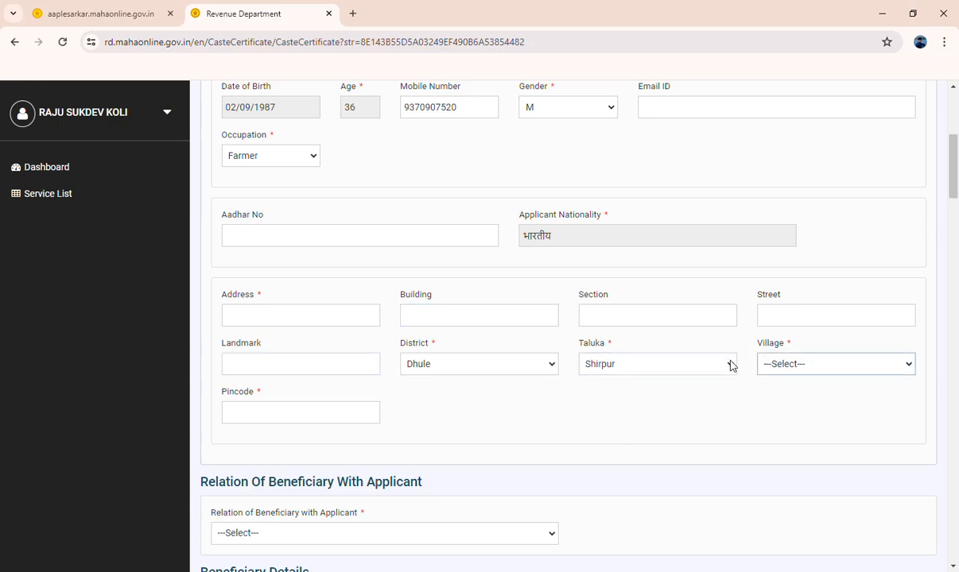
key("g")
scroll(579, 316, "down", 1)
left_click(300, 357)
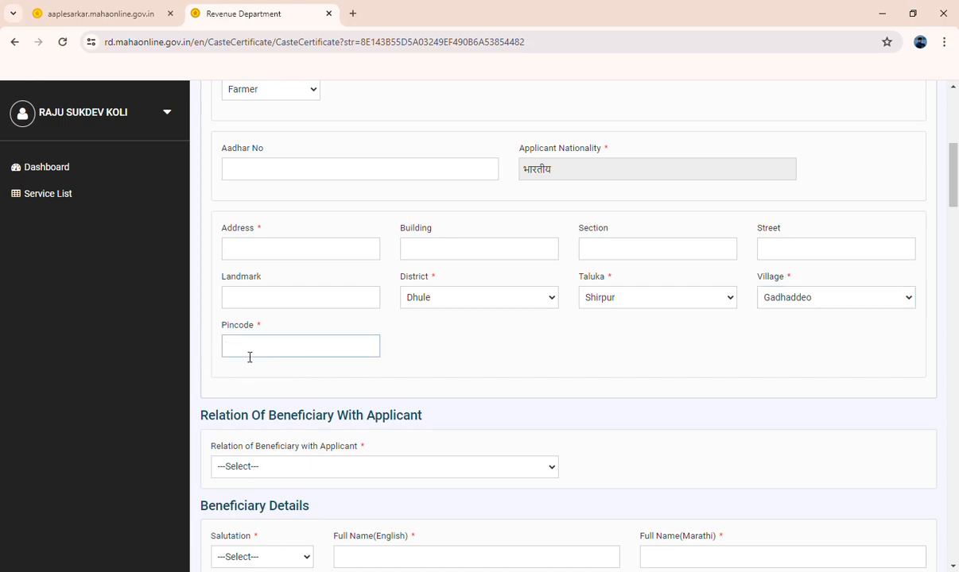
Step: Set the relation of the beneficiary with the applicant to Self
scroll(255, 357, "down", 3)
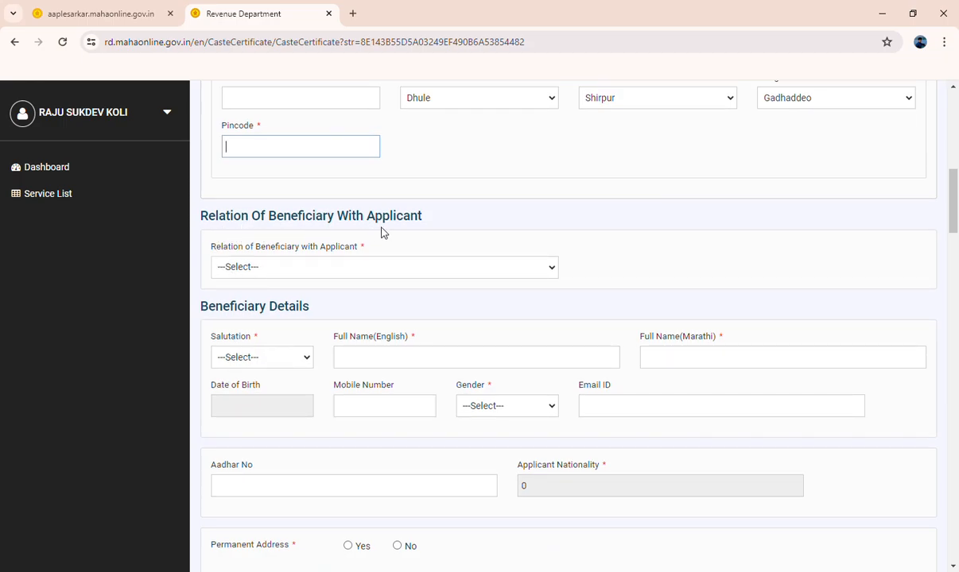
scroll(435, 351, "up", 3)
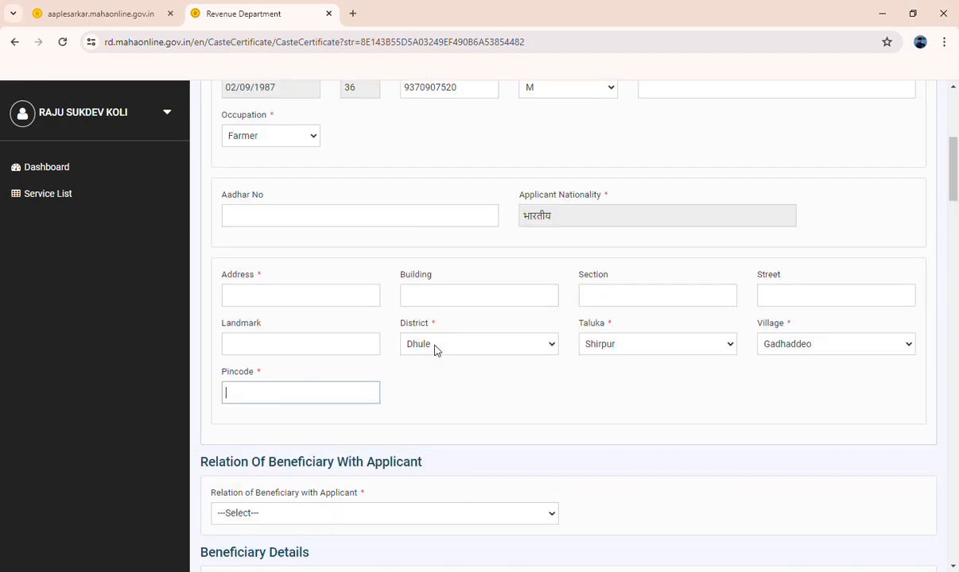
scroll(436, 351, "up", 4)
scroll(443, 283, "down", 3)
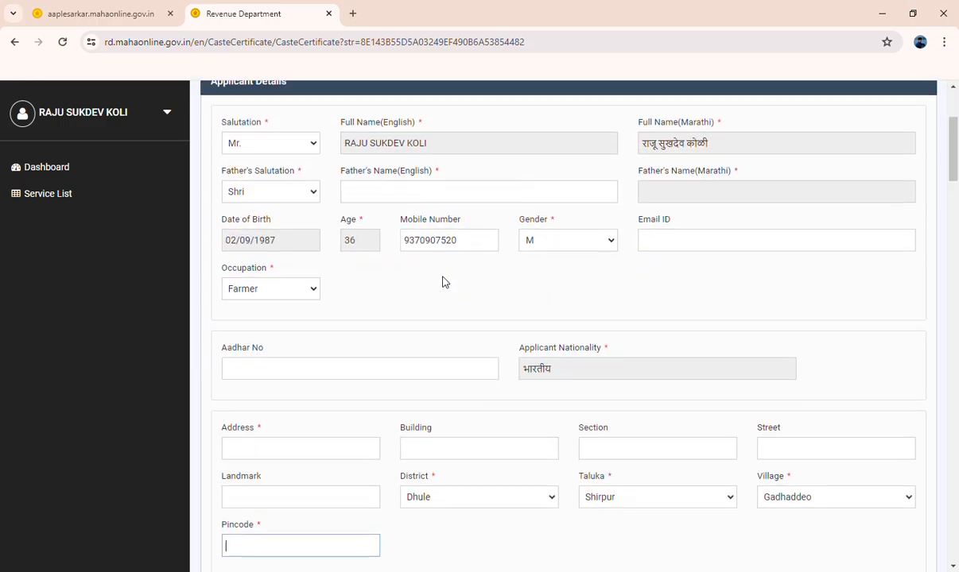
scroll(386, 304, "down", 3)
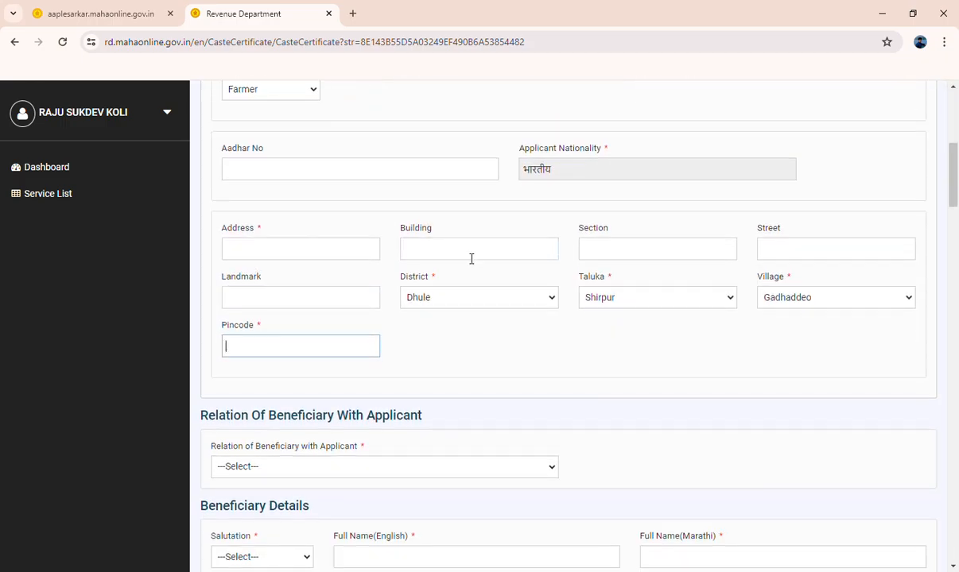
scroll(467, 256, "down", 2)
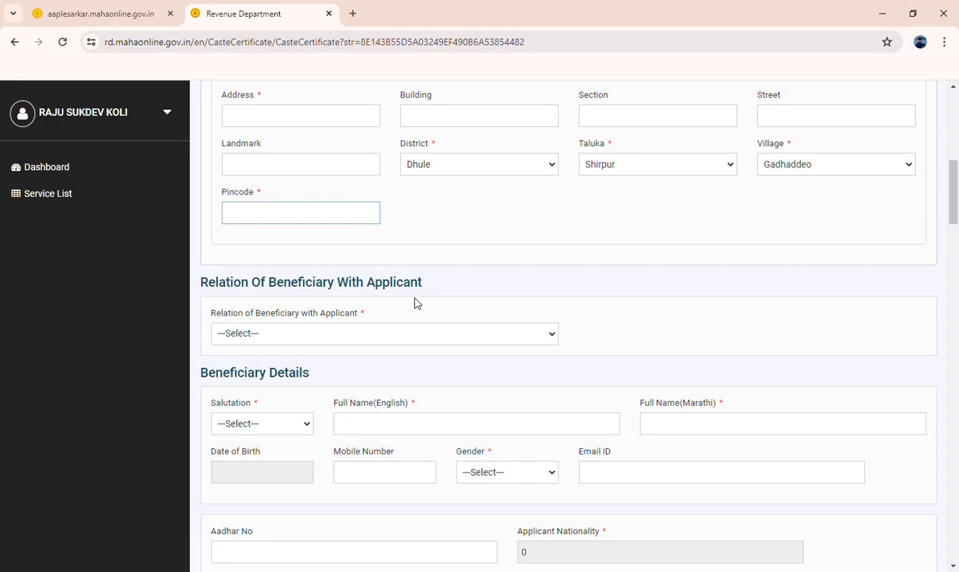
left_click(382, 341)
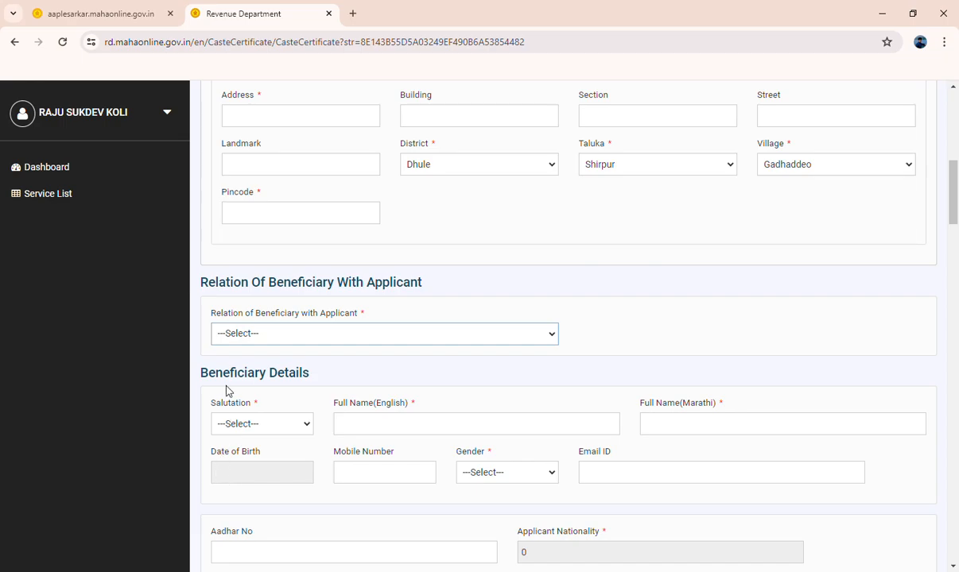
left_click(237, 475)
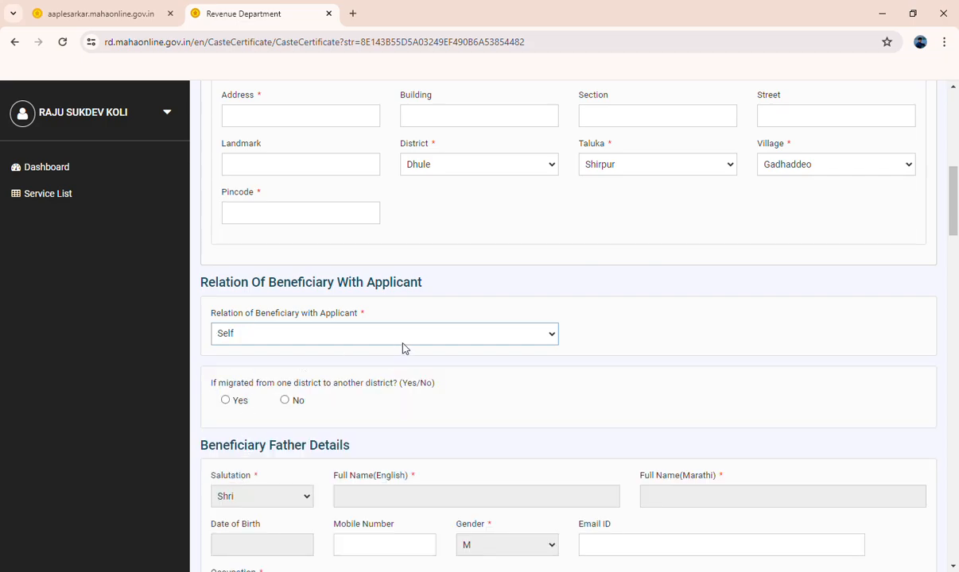
scroll(235, 343, "down", 1)
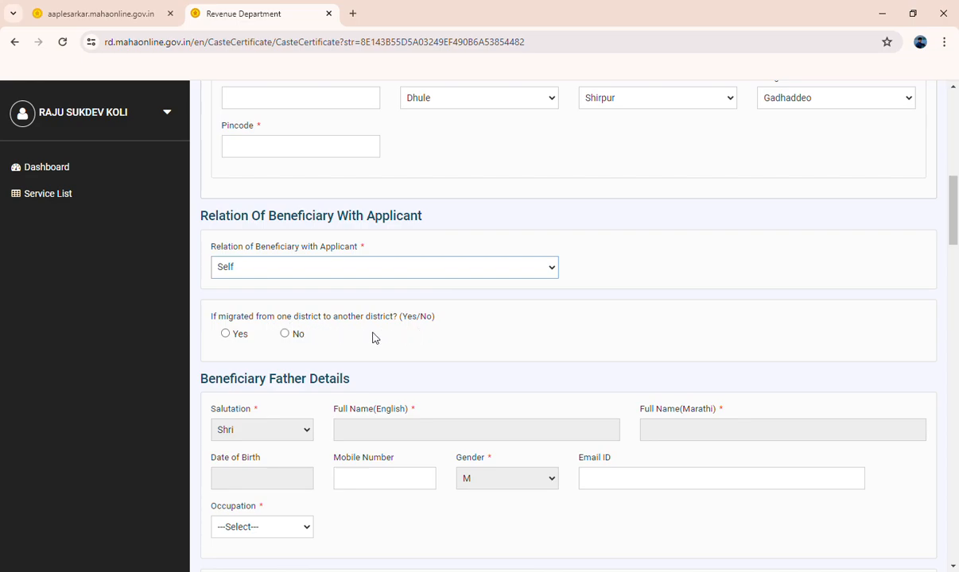
Step: Answer No to migration from one district to another and set the beneficiary father's occupation to Farmer
left_click(285, 334)
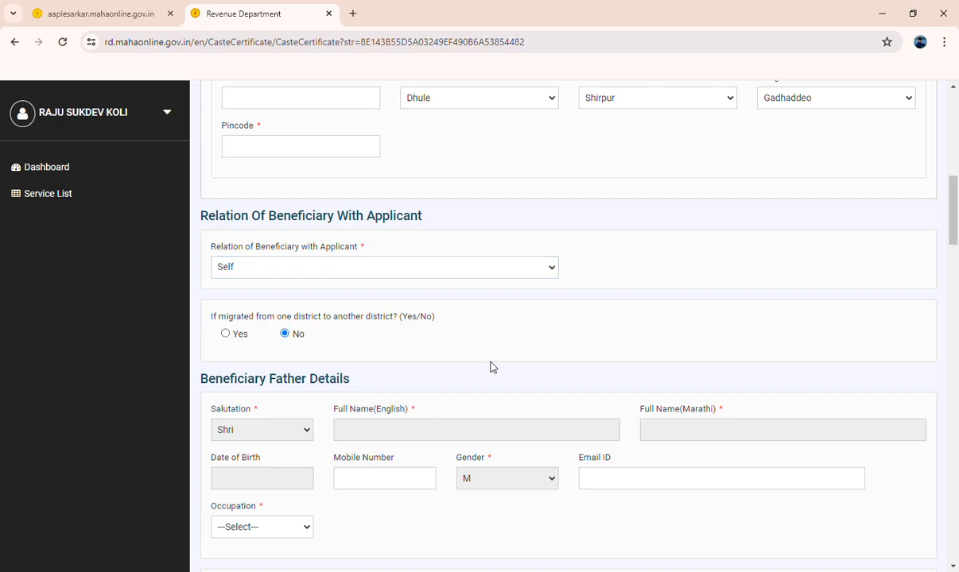
scroll(462, 358, "down", 2)
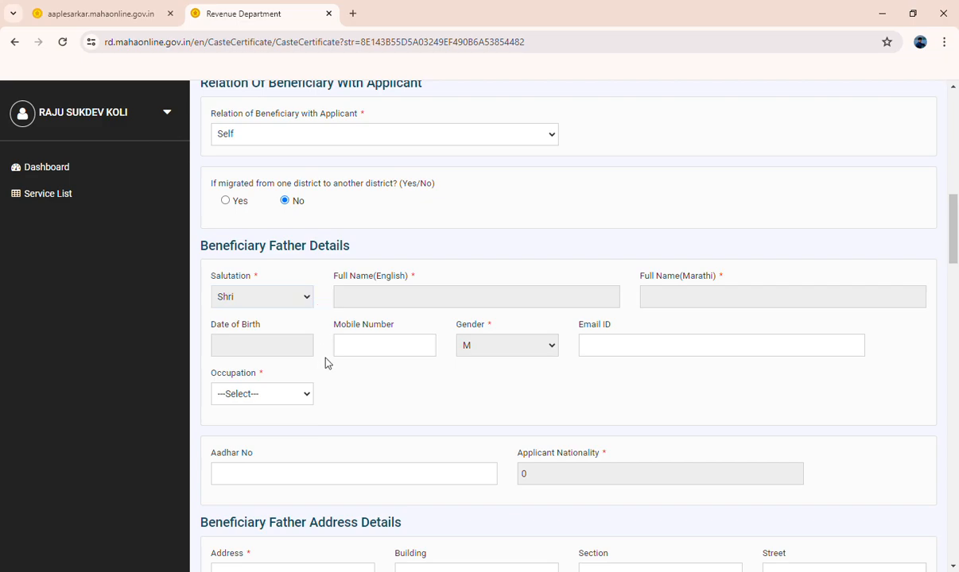
left_click(406, 306)
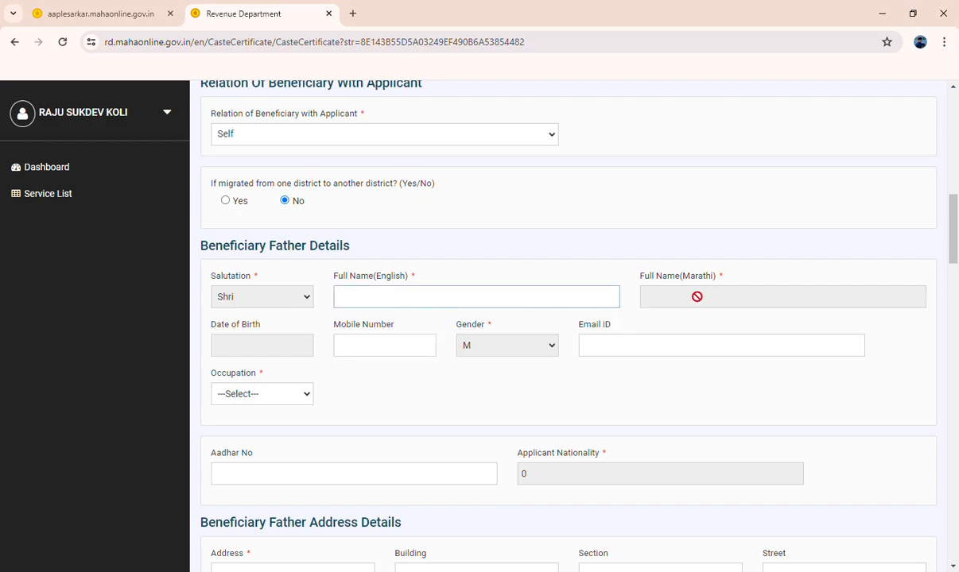
scroll(604, 286, "down", 2)
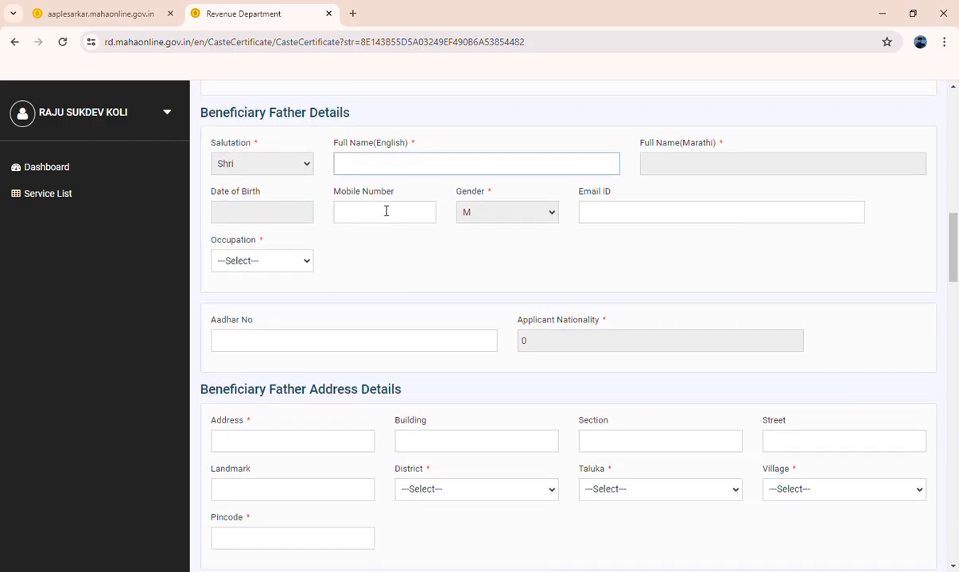
left_click(268, 266)
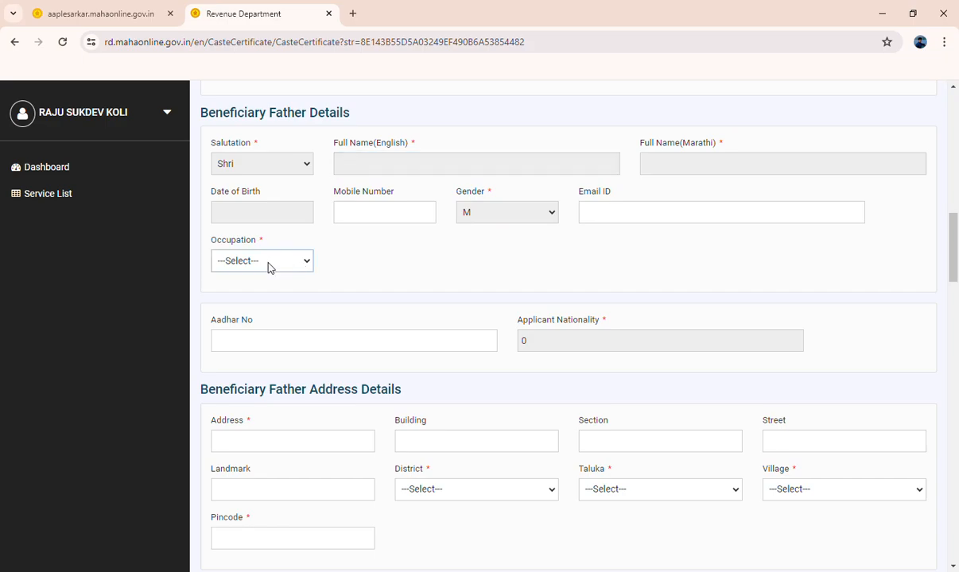
left_click(256, 375)
left_click(270, 348)
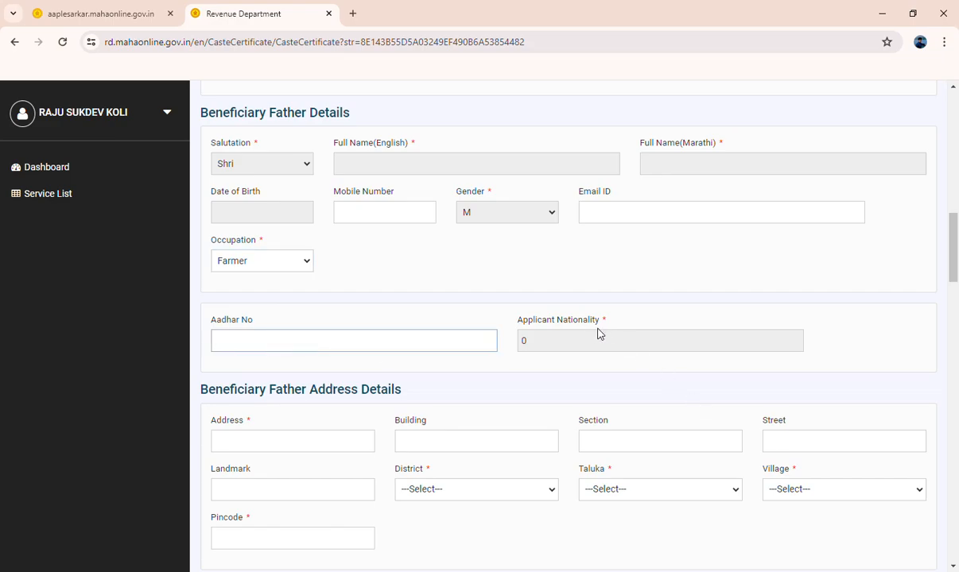
Step: Set the district to Dhule, taluka to Shirpur and village to Gadhaddeo in the beneficiary father's address details
scroll(592, 338, "down", 1)
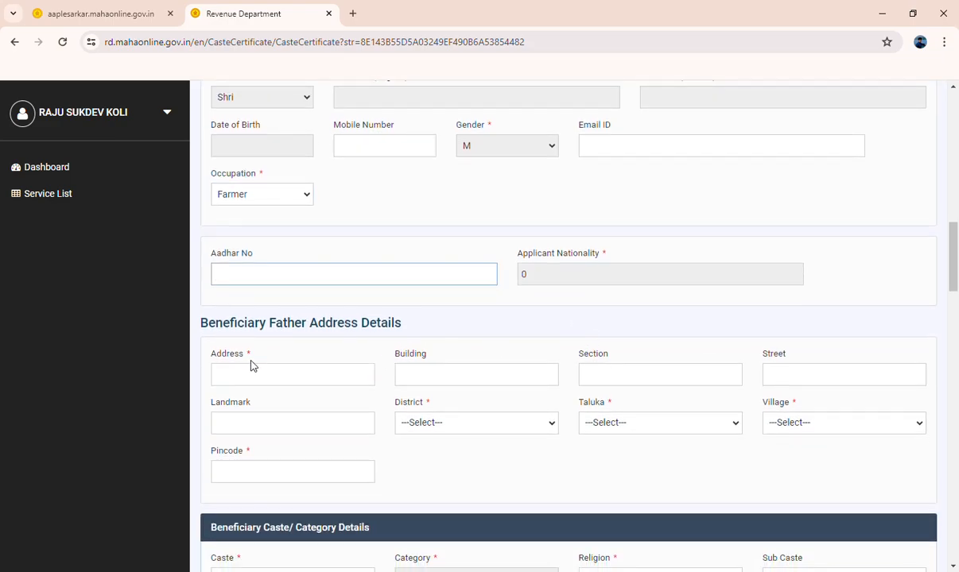
scroll(424, 342, "down", 2)
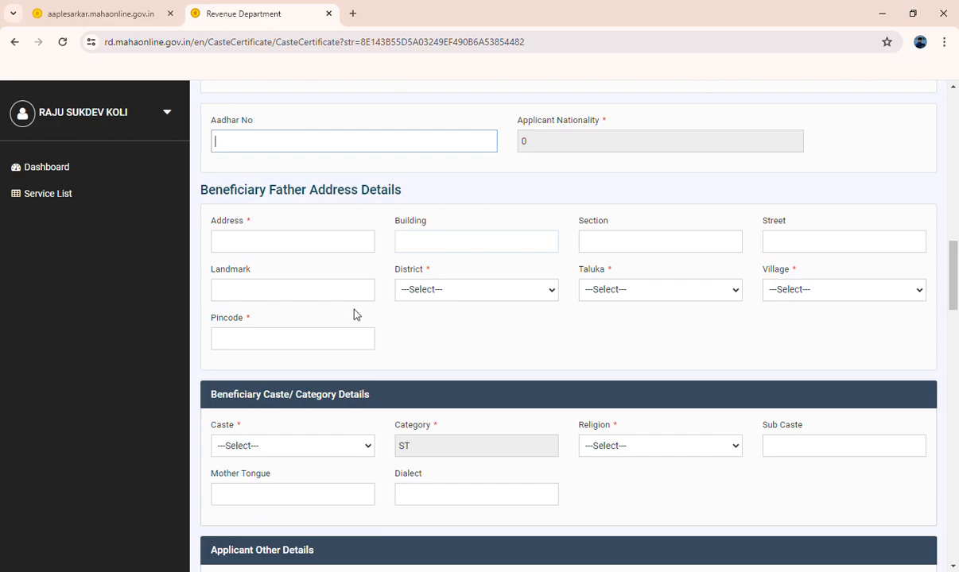
left_click(268, 250)
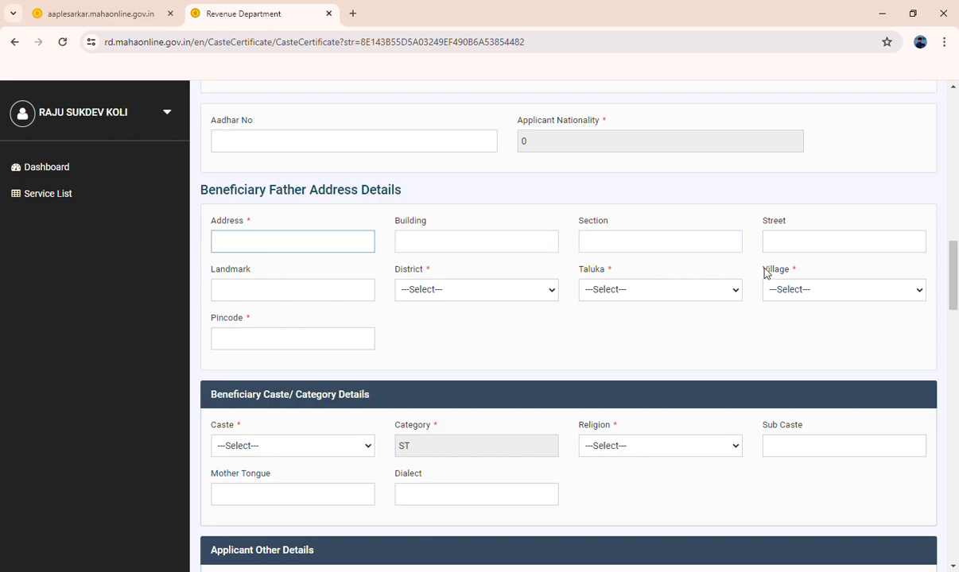
left_click(426, 289)
left_click(438, 432)
left_click(627, 292)
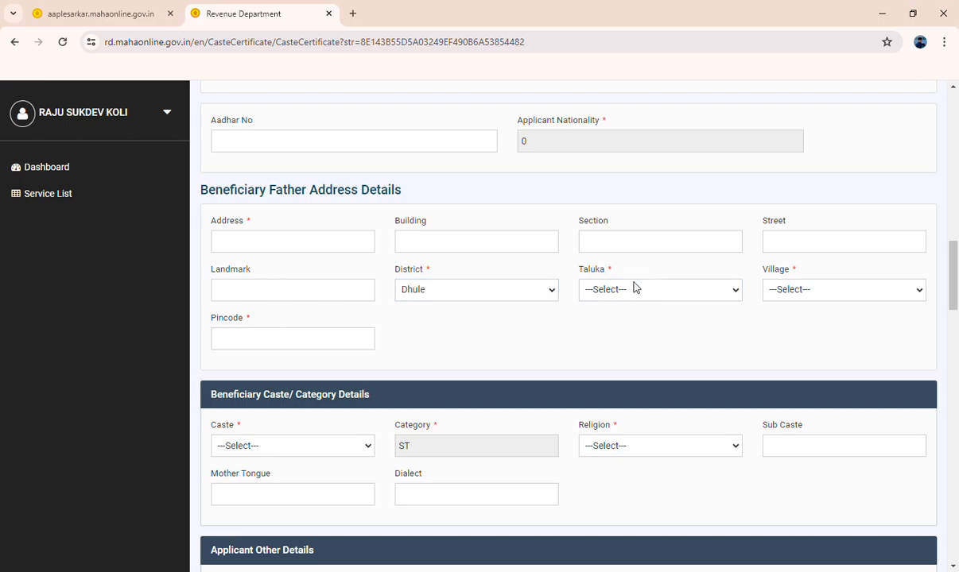
left_click(635, 329)
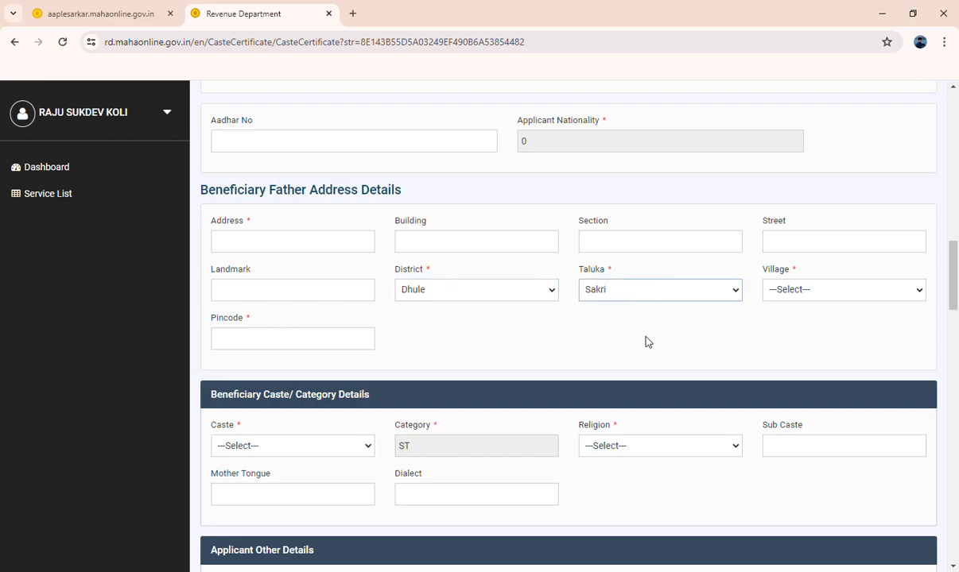
left_click(643, 349)
left_click(805, 291)
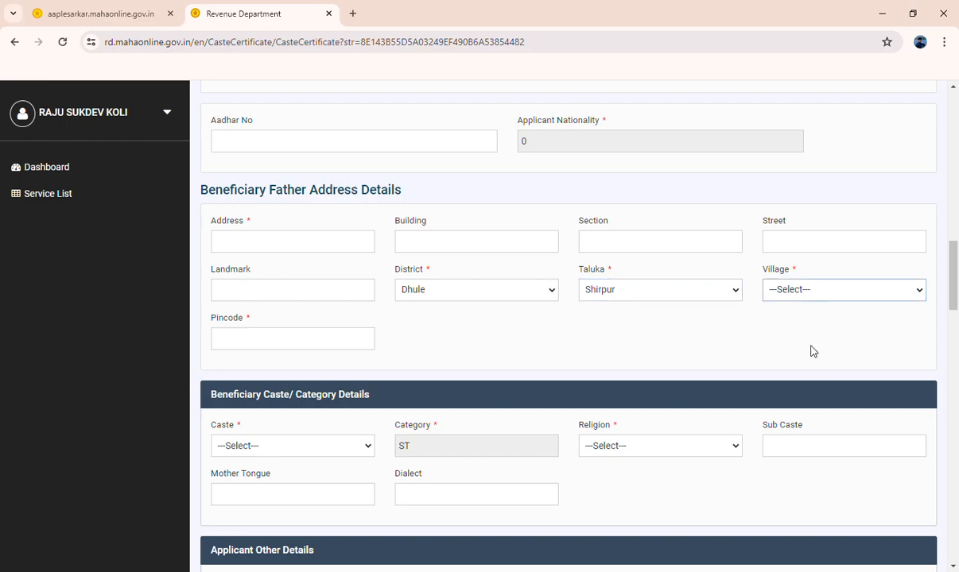
left_click(785, 405)
Step: Set the beneficiary's caste to Bada Maria(18) and religion to Hindu in the caste and category details
scroll(520, 243, "down", 2)
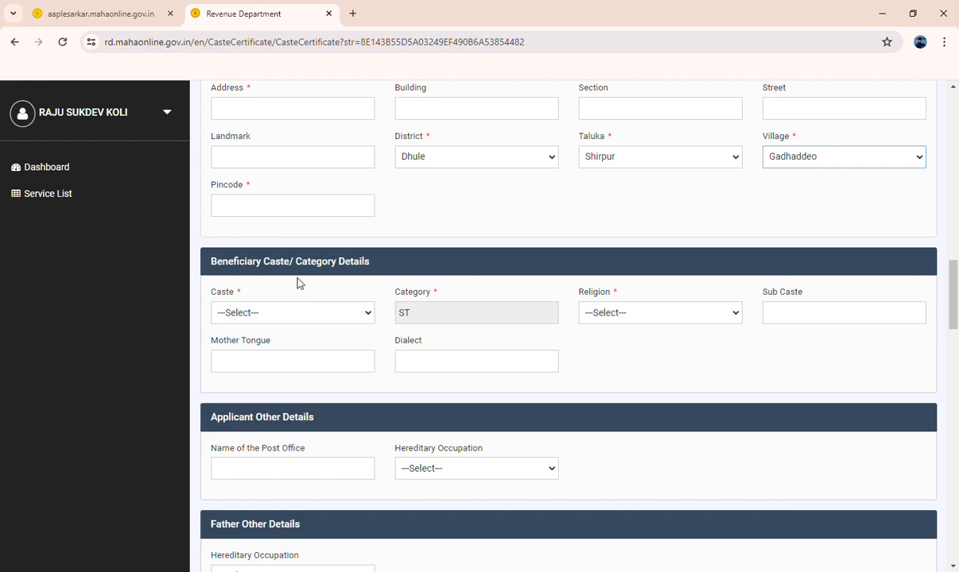
left_click(302, 318)
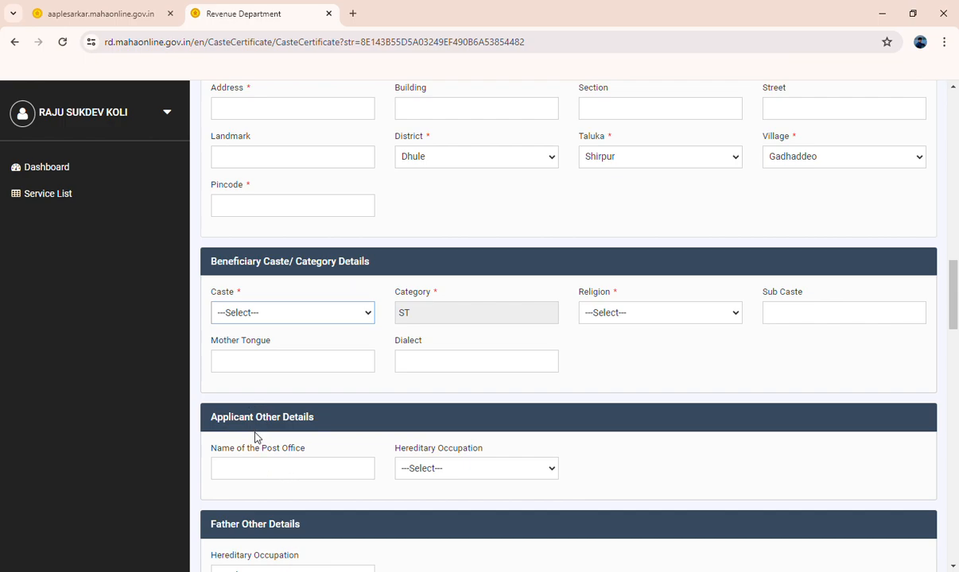
key("b")
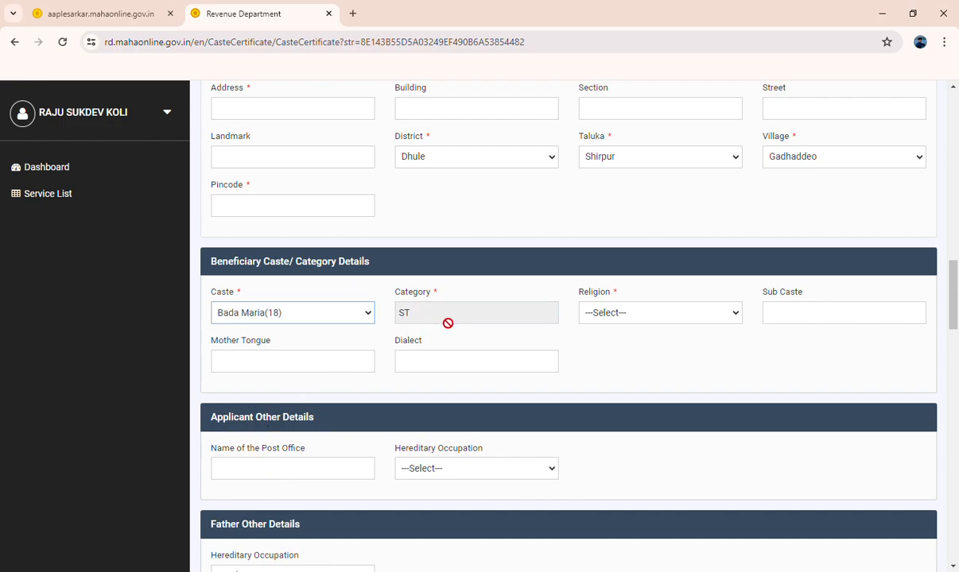
key("Tab")
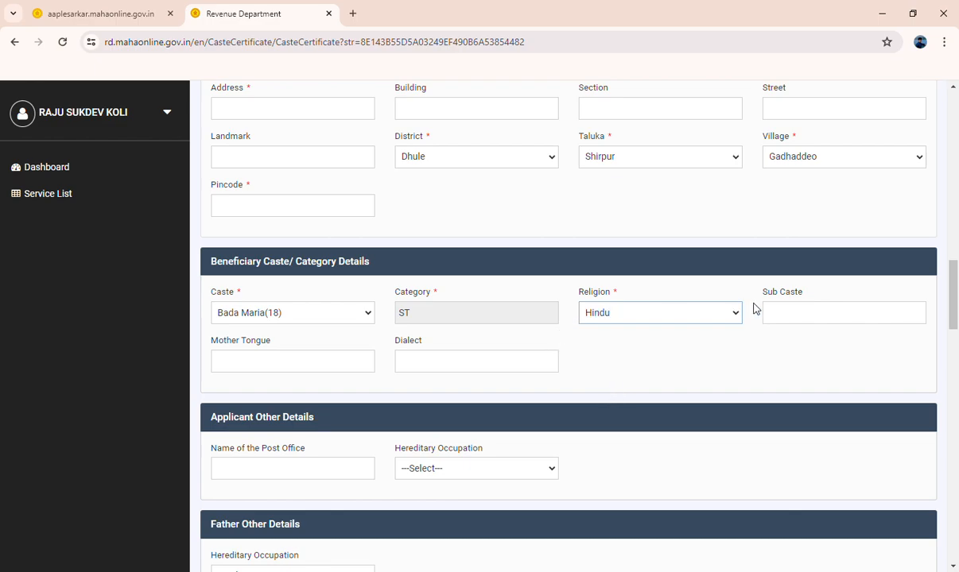
left_click(798, 323)
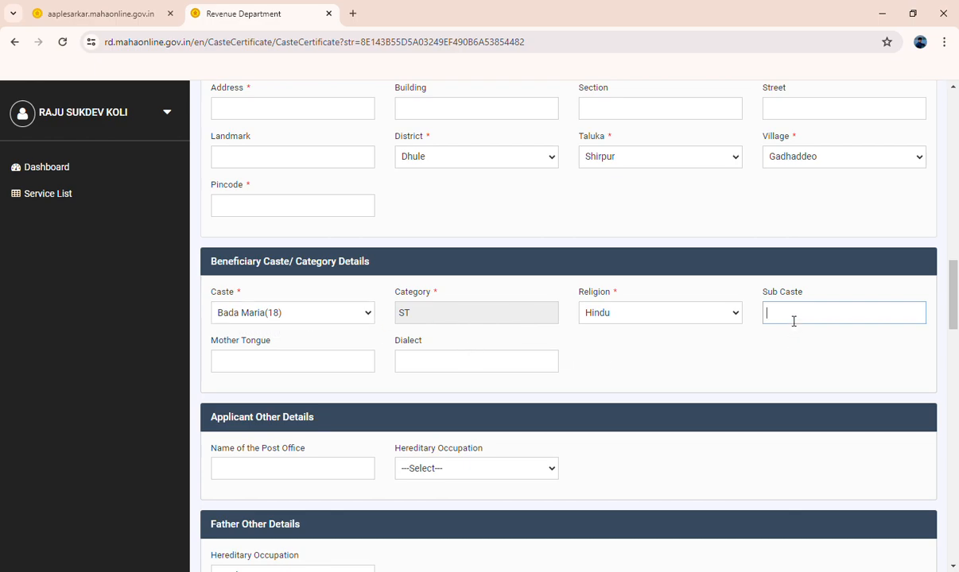
Step: Set the hereditary occupation to Farmer for both the applicant and the father
scroll(800, 320, "down", 1)
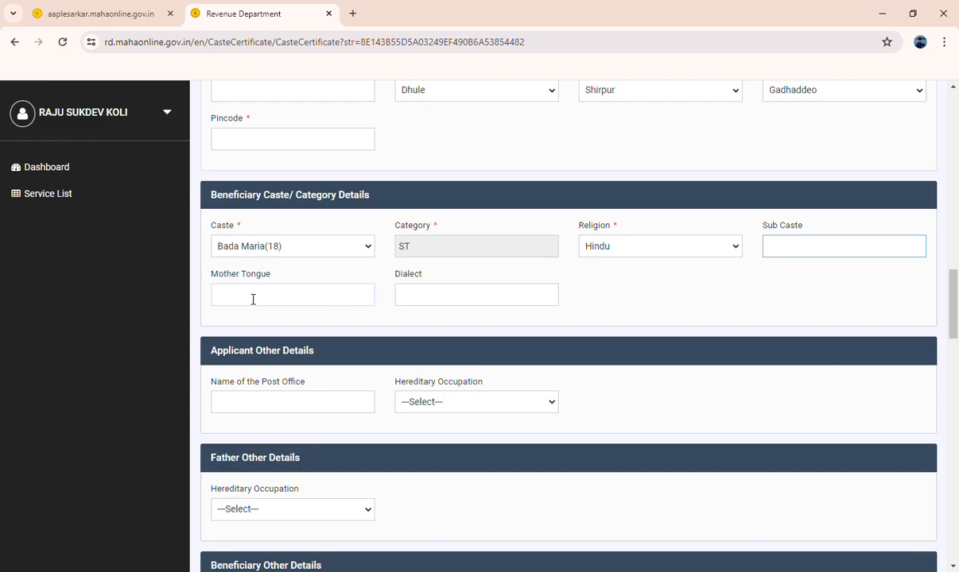
scroll(279, 316, "down", 1)
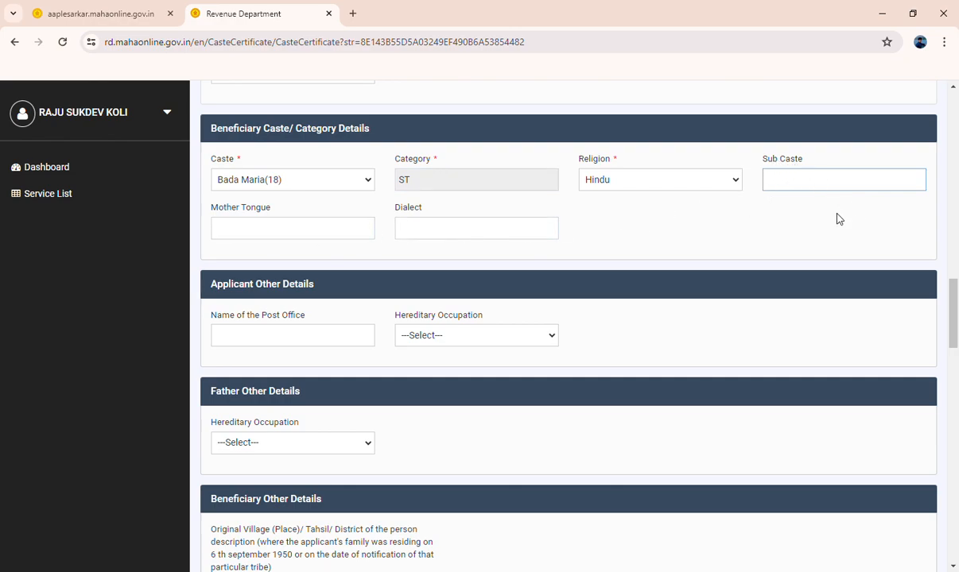
scroll(278, 314, "down", 1)
left_click(523, 272)
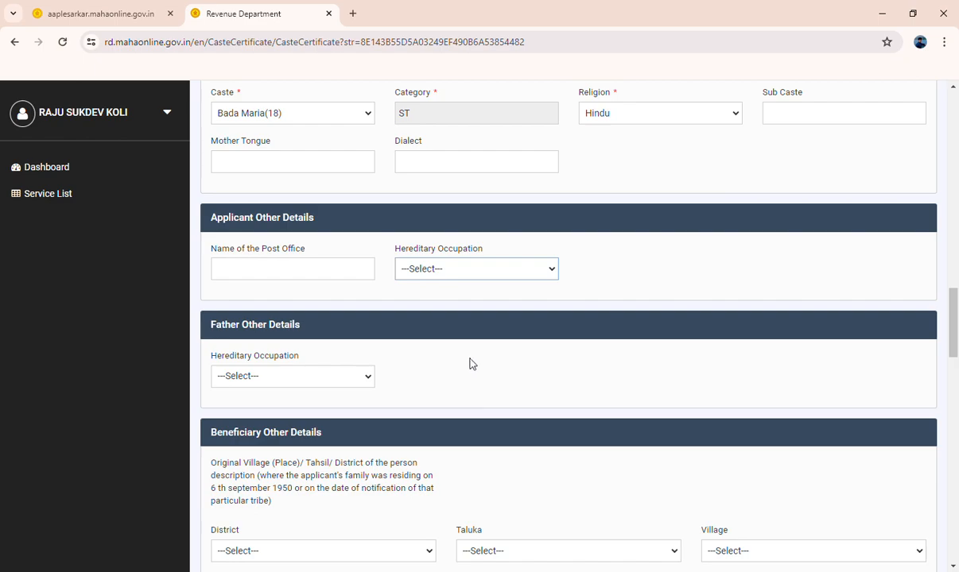
key("f")
left_click(334, 382)
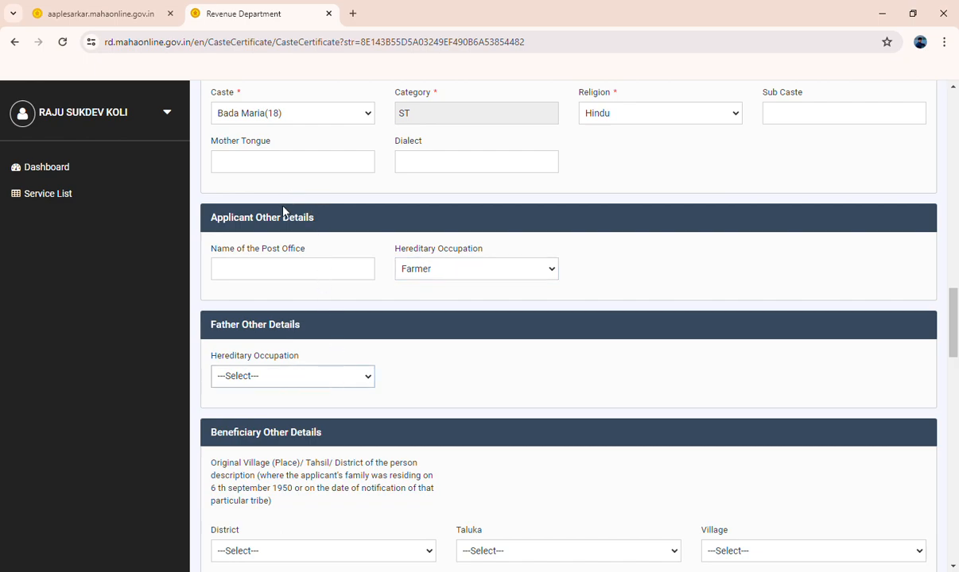
key("f")
Step: Set the district to Dhule and the taluka to Shirpur for the original village in the beneficiary's other details
scroll(451, 337, "down", 3)
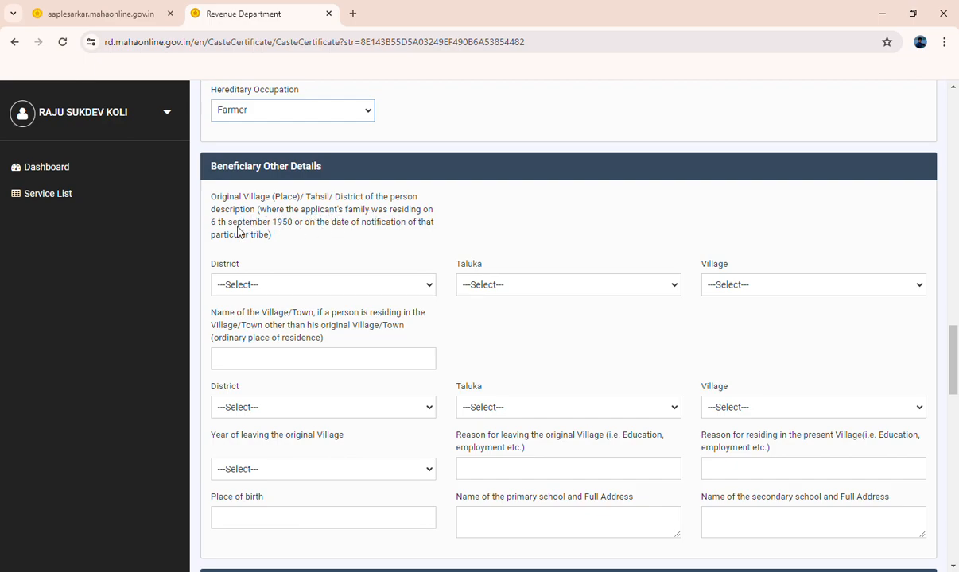
left_click(366, 288)
left_click(279, 424)
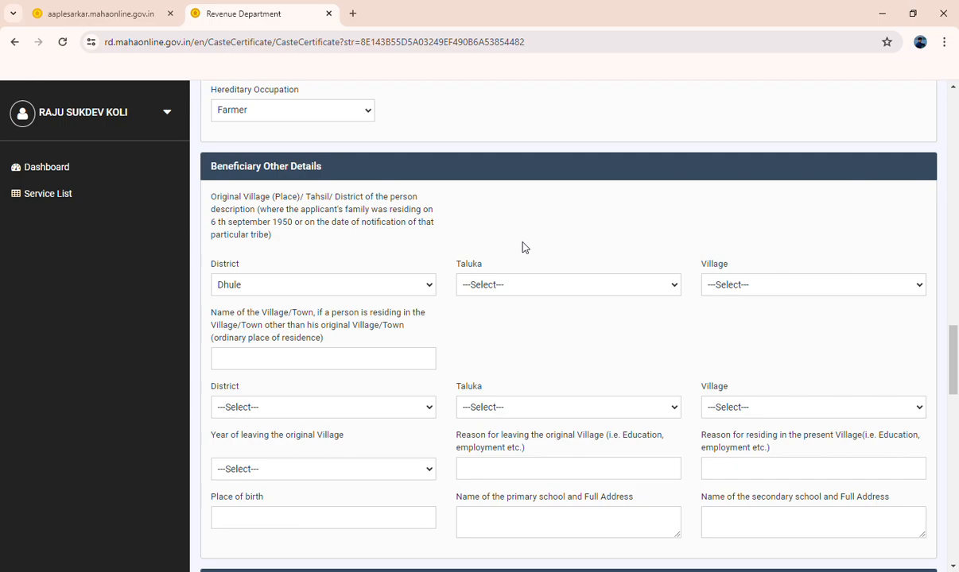
left_click(560, 285)
left_click(564, 319)
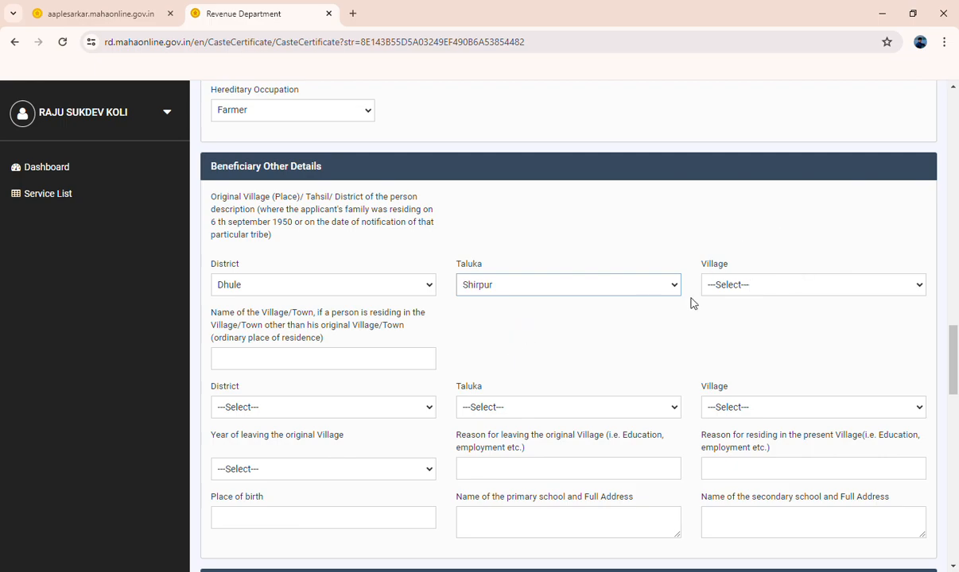
Step: Answer No for the evidence in support of the Scheduled Tribe claim in the list of attachments
scroll(756, 313, "down", 3)
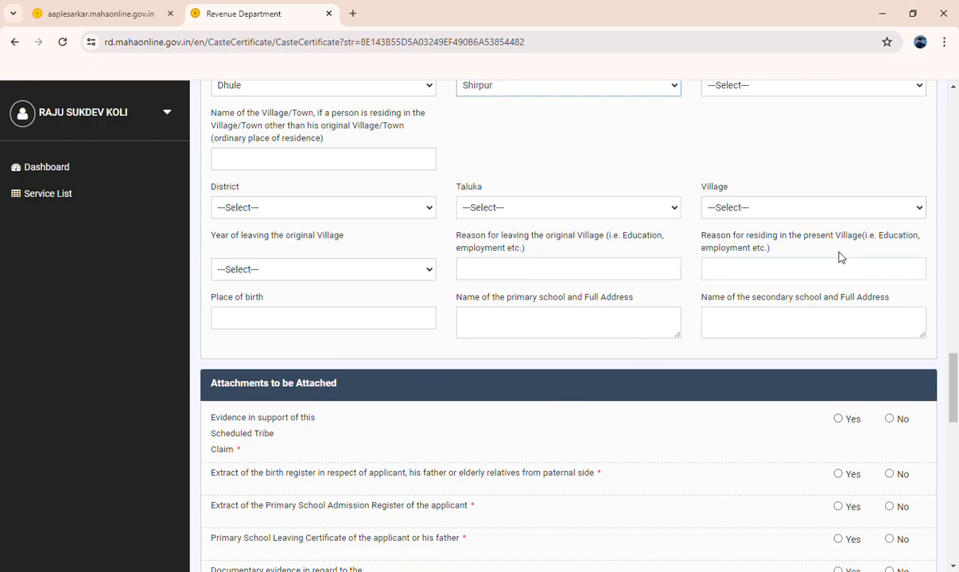
scroll(322, 413, "down", 1)
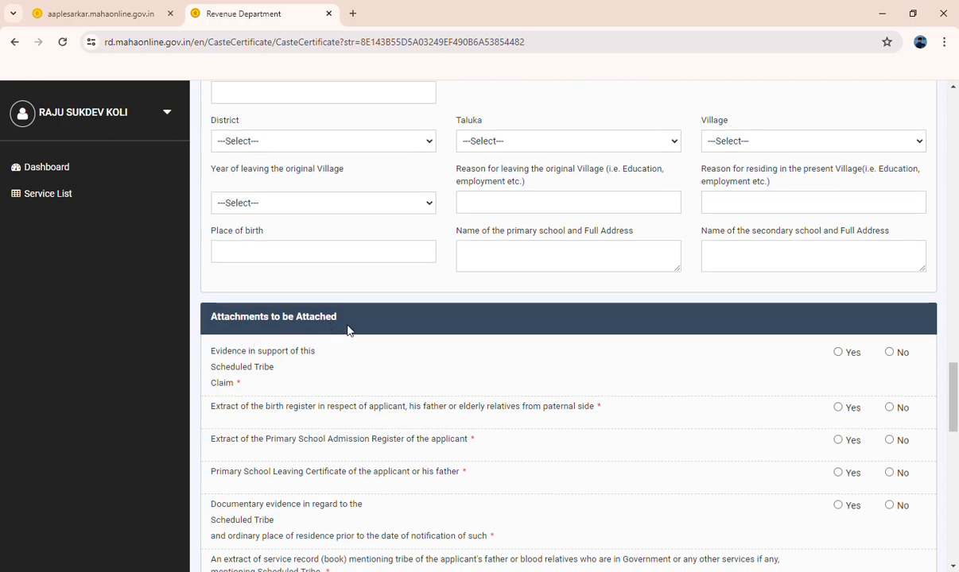
scroll(352, 347, "down", 1)
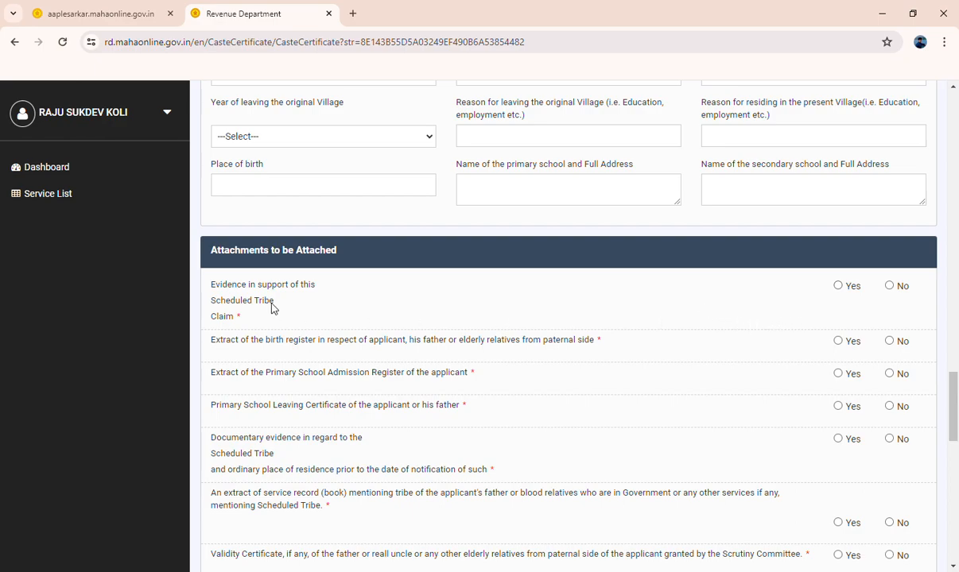
left_click(839, 287)
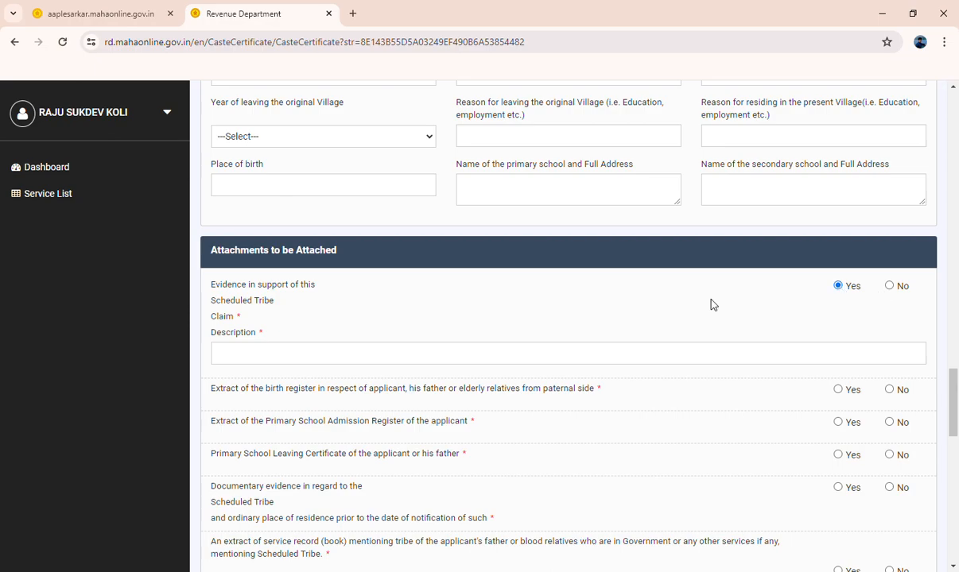
left_click(890, 288)
Step: Review the remaining attachment and additional information questions, and open the downloadable Affidavit Form A-1
scroll(334, 354, "down", 1)
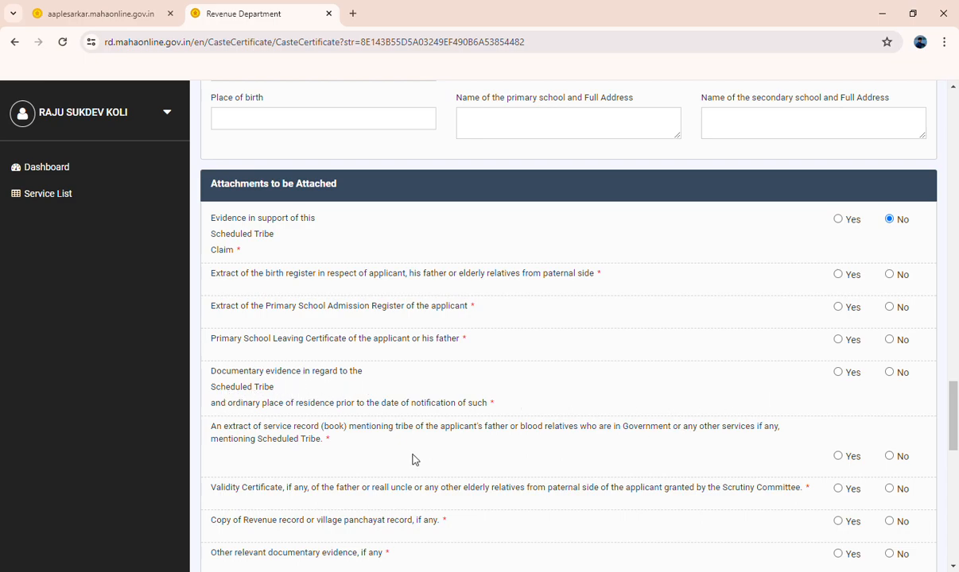
scroll(402, 450, "down", 2)
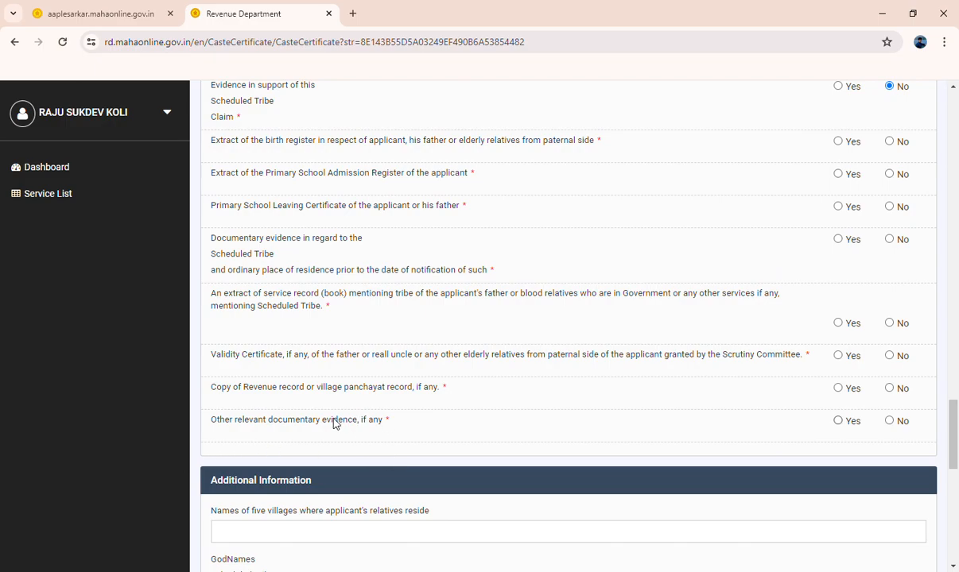
scroll(699, 408, "up", 2)
scroll(763, 475, "down", 1)
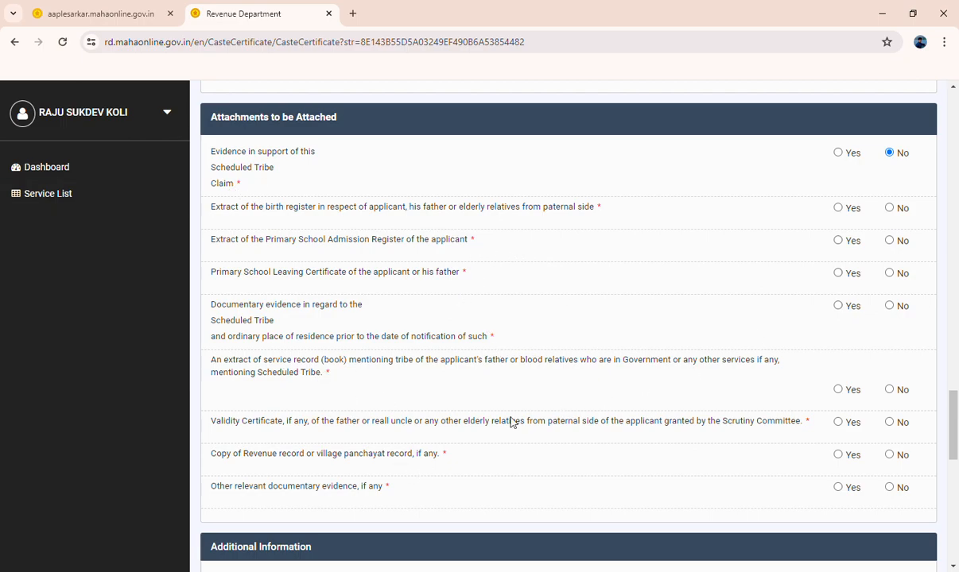
scroll(457, 406, "down", 4)
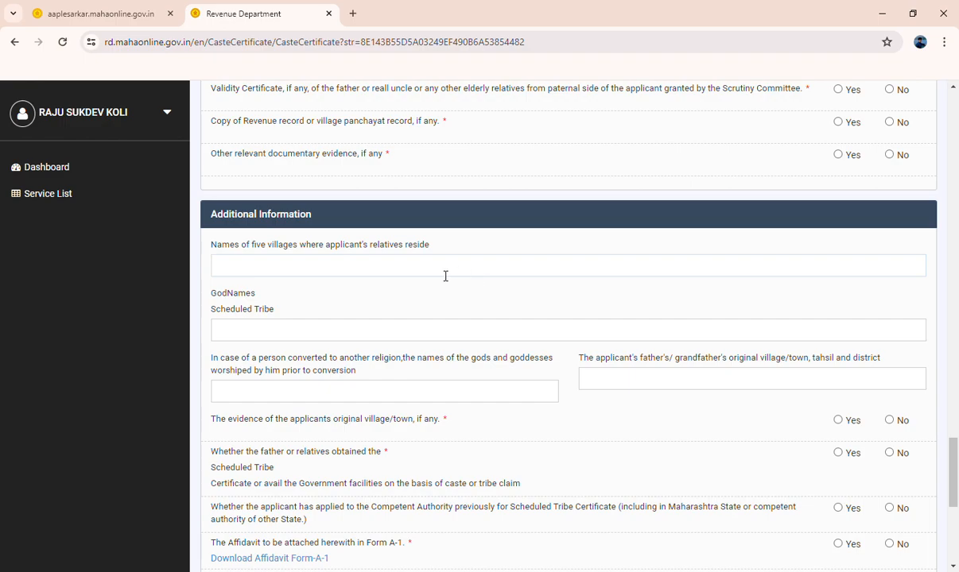
scroll(484, 276, "down", 1)
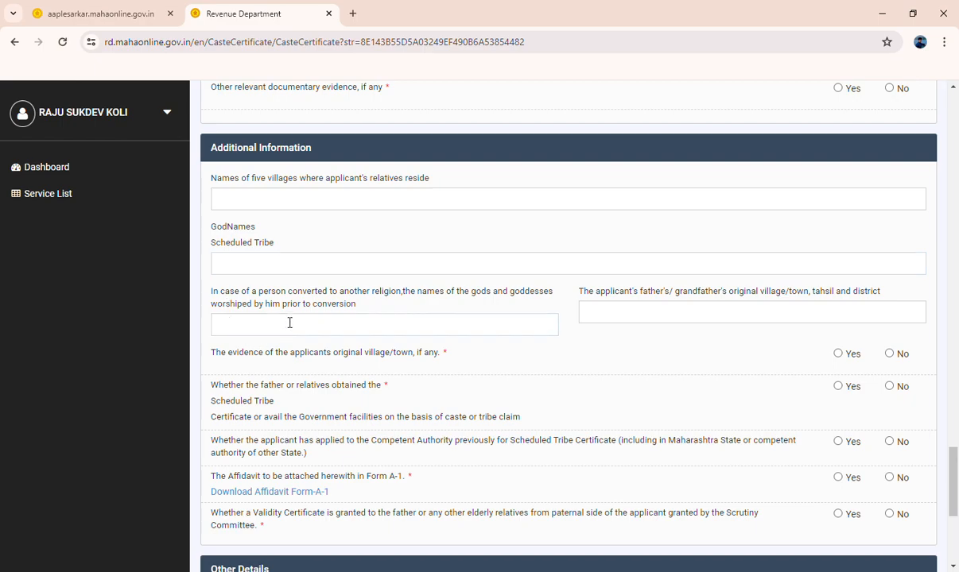
scroll(293, 321, "down", 1)
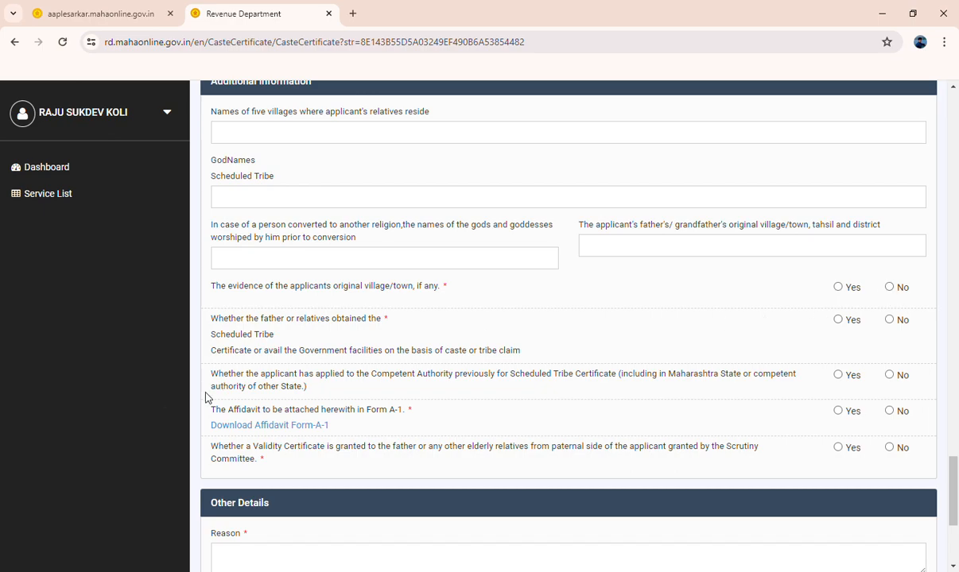
left_click(311, 427)
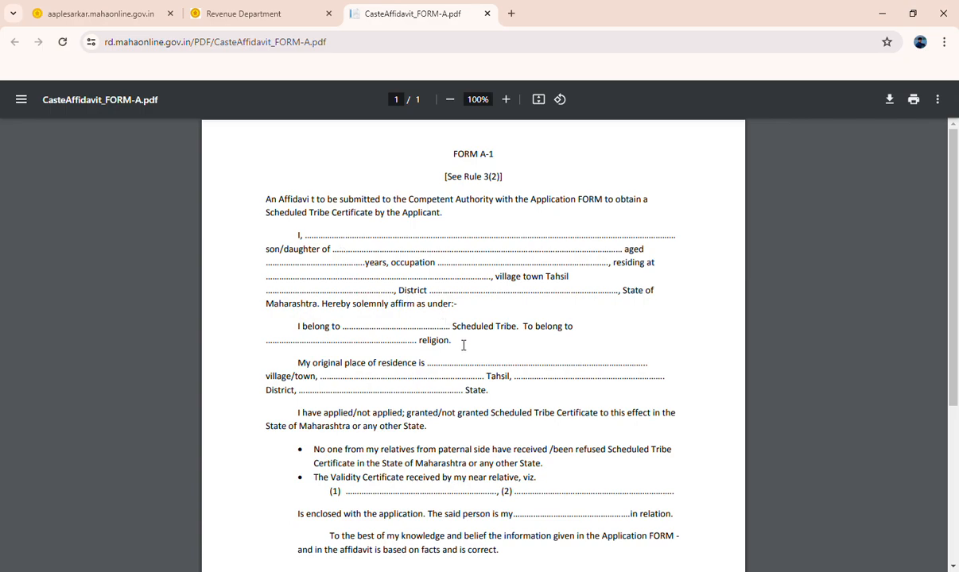
Step: Read through the whole Affidavit Form A-1 and return to the caste certificate application form
scroll(464, 344, "down", 3)
scroll(461, 356, "up", 3)
scroll(464, 357, "down", 3)
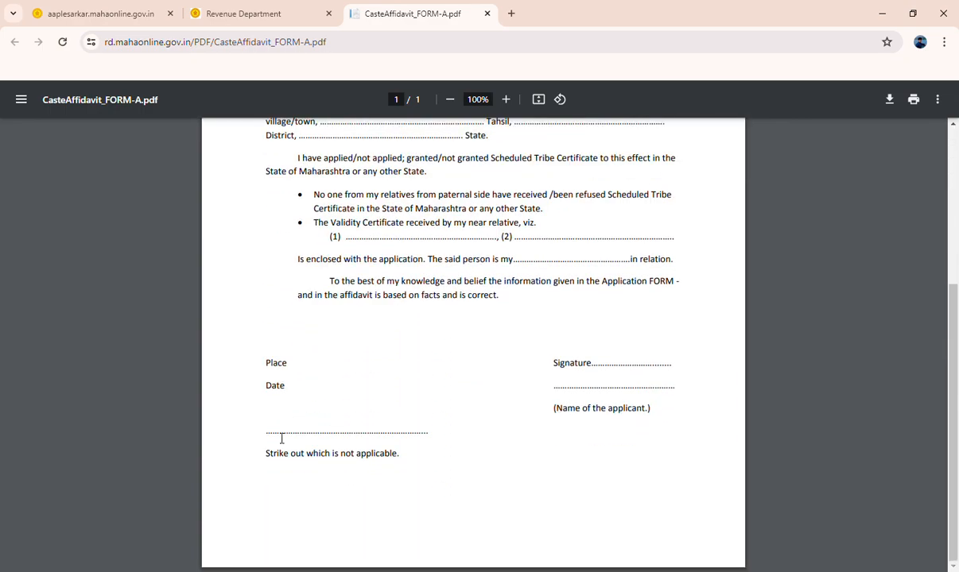
scroll(378, 442, "up", 3)
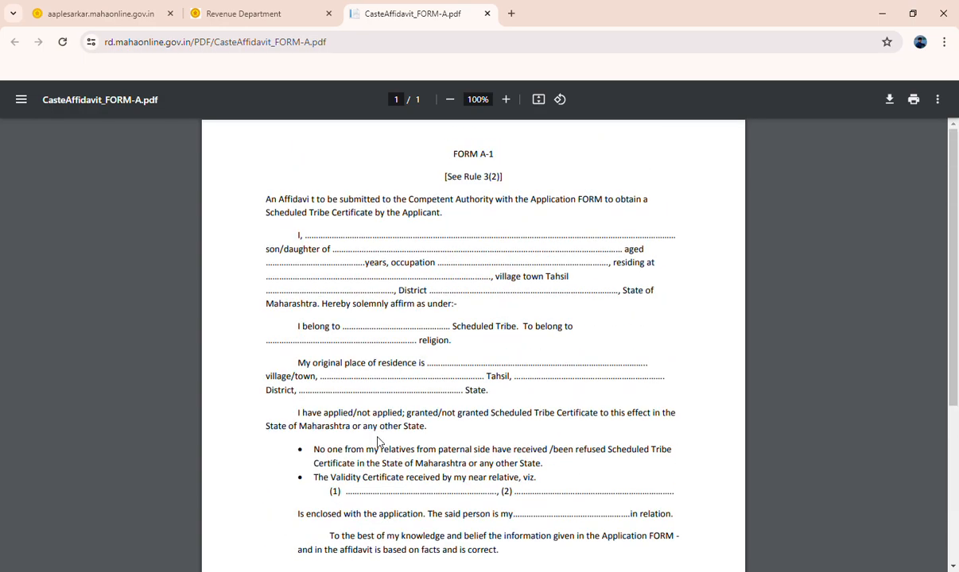
left_click(322, 10)
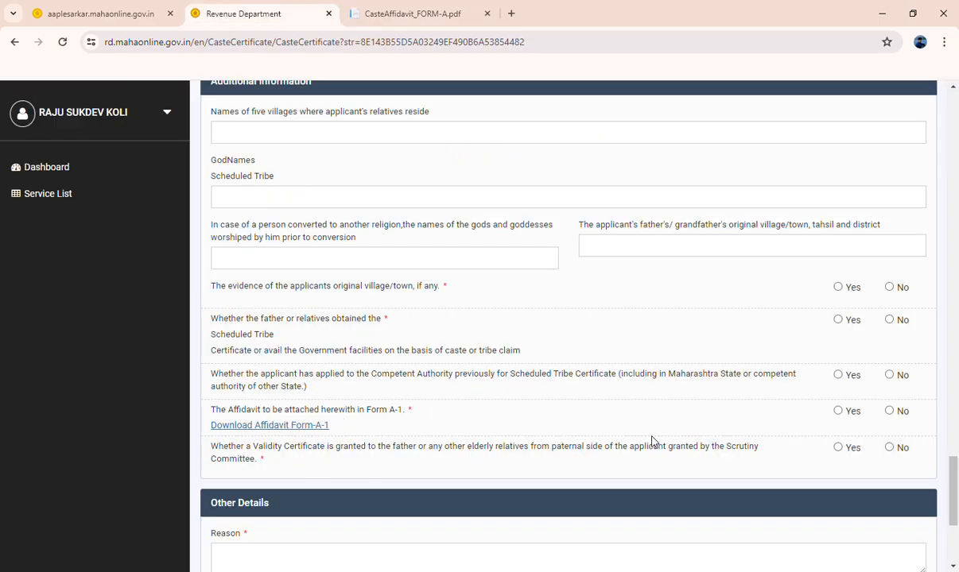
Step: Answer Yes to needing an affidavit in the other details and accept the agreement declaration
scroll(652, 441, "down", 2)
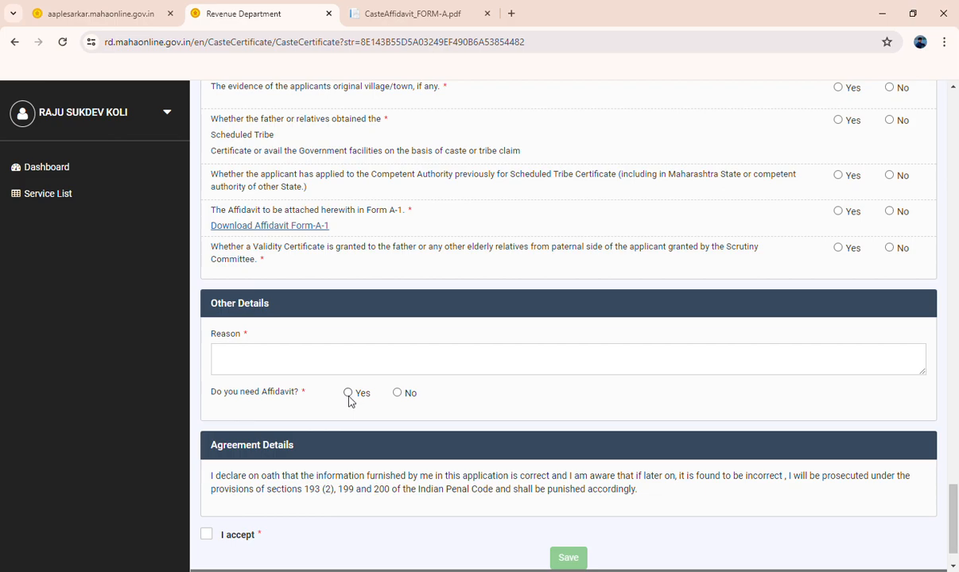
left_click(397, 395)
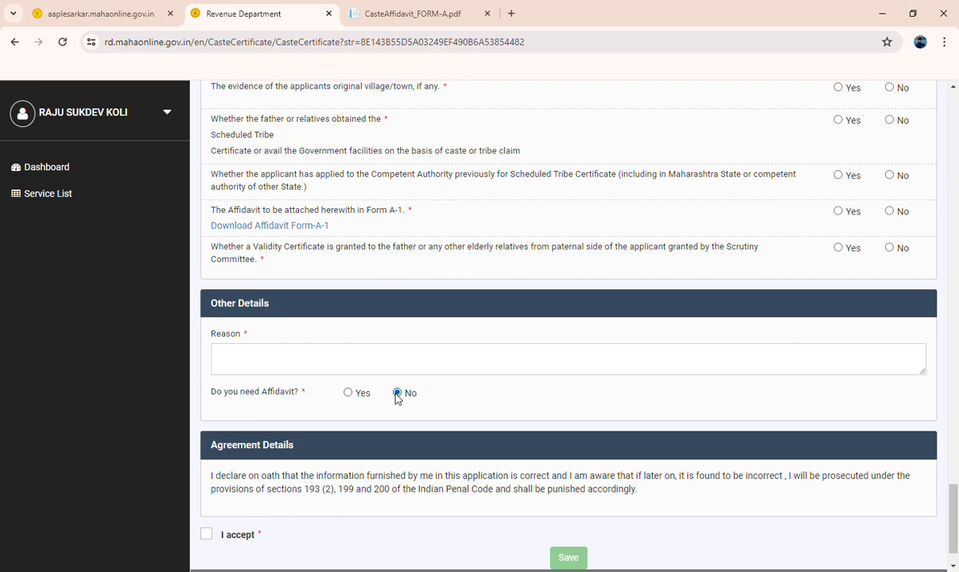
left_click(348, 395)
left_click(275, 367)
scroll(423, 360, "down", 1)
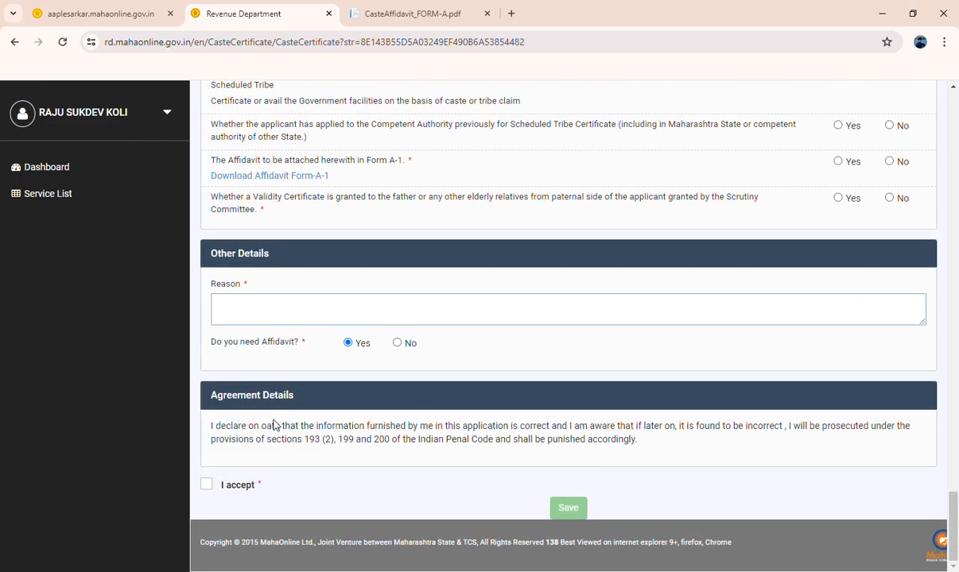
left_click(215, 490)
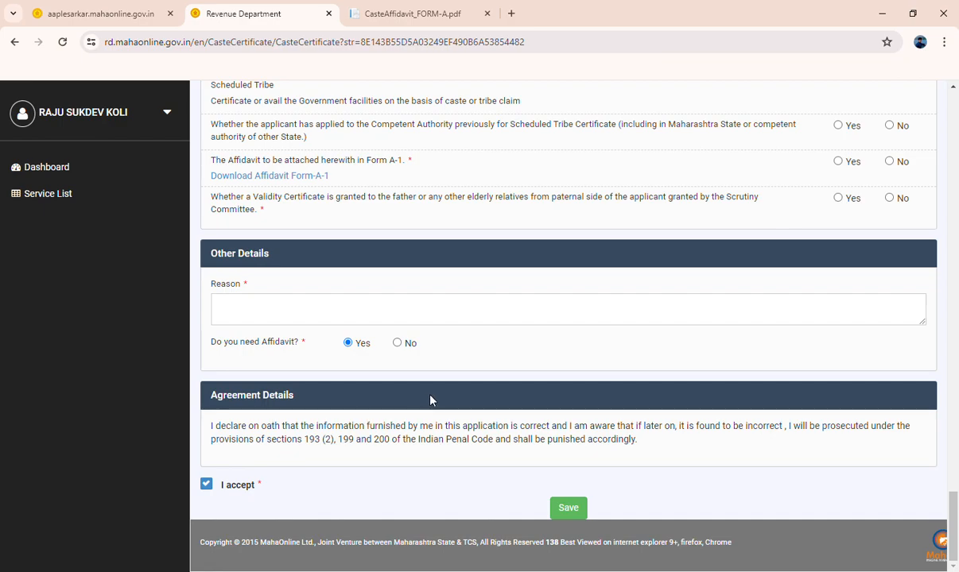
Step: Review the attachment questions, additional information, other details and agreement sections of the application form
scroll(653, 446, "up", 2)
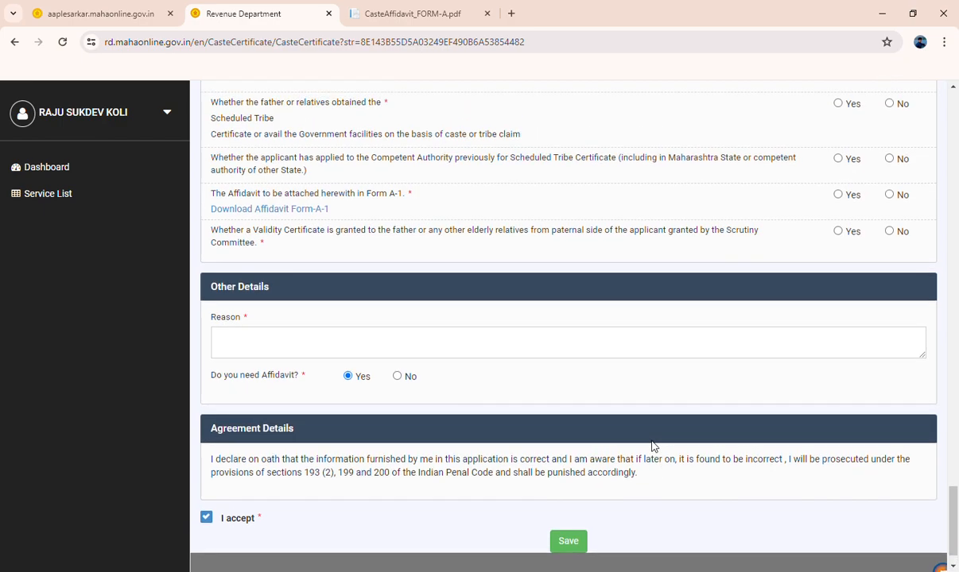
scroll(653, 443, "down", 2)
scroll(653, 446, "up", 8)
scroll(653, 448, "down", 7)
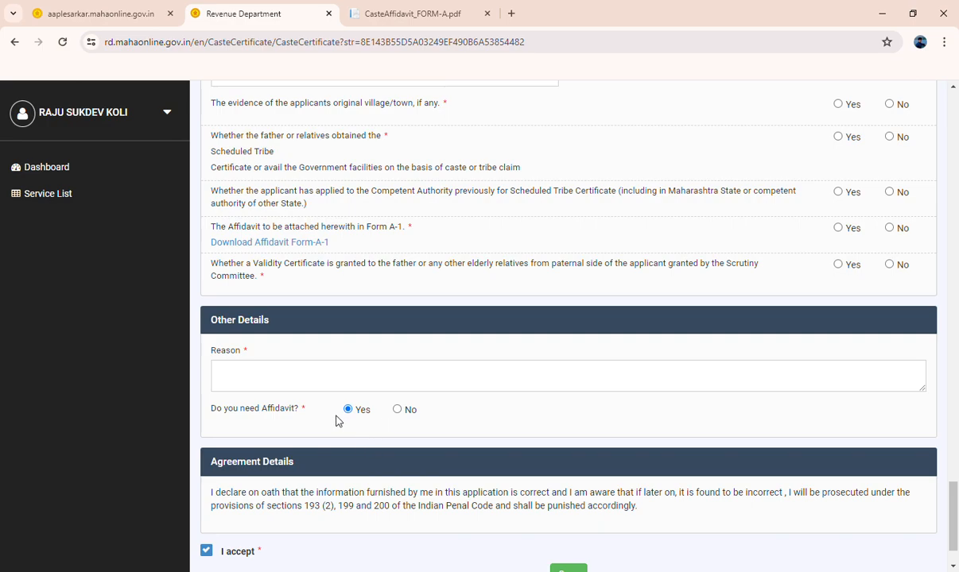
scroll(347, 415, "up", 2)
scroll(362, 430, "down", 3)
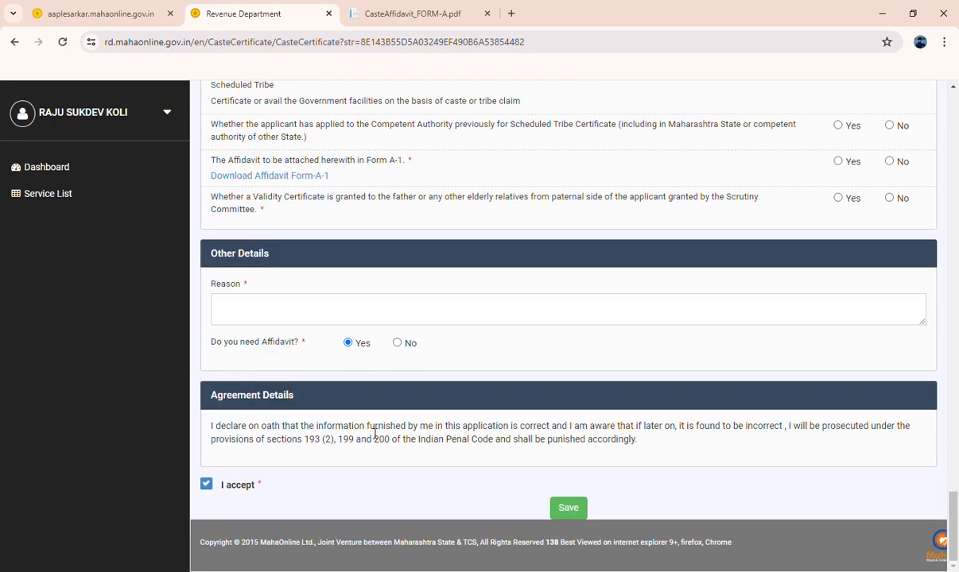
scroll(390, 445, "up", 17)
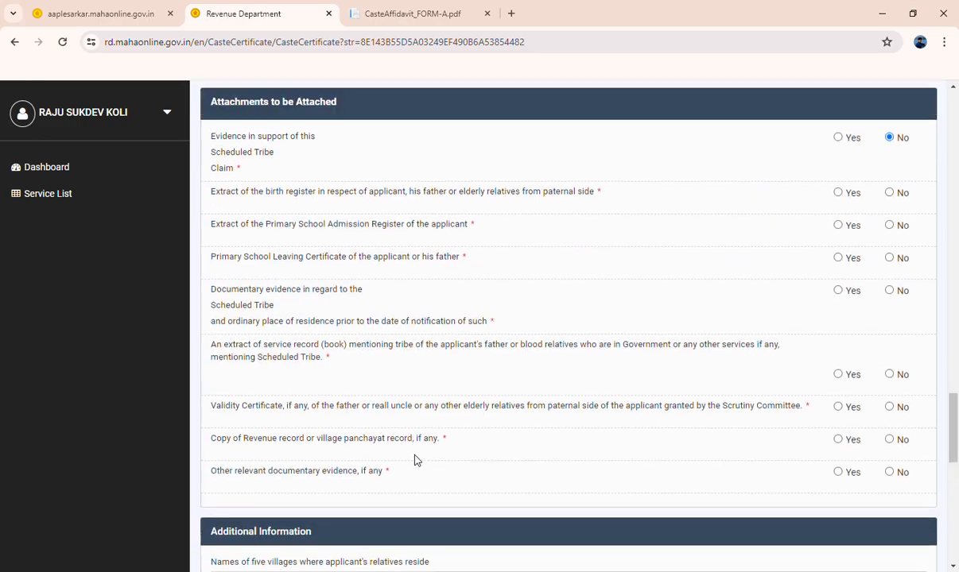
scroll(415, 460, "down", 15)
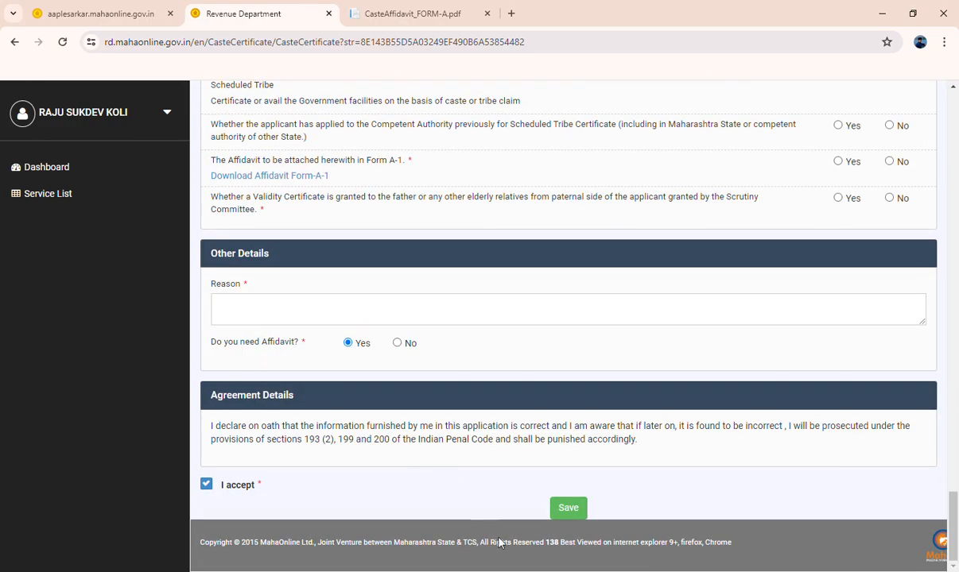
Step: Try to save the application form, dismiss the validation message and return to the applicant details
left_click(566, 509)
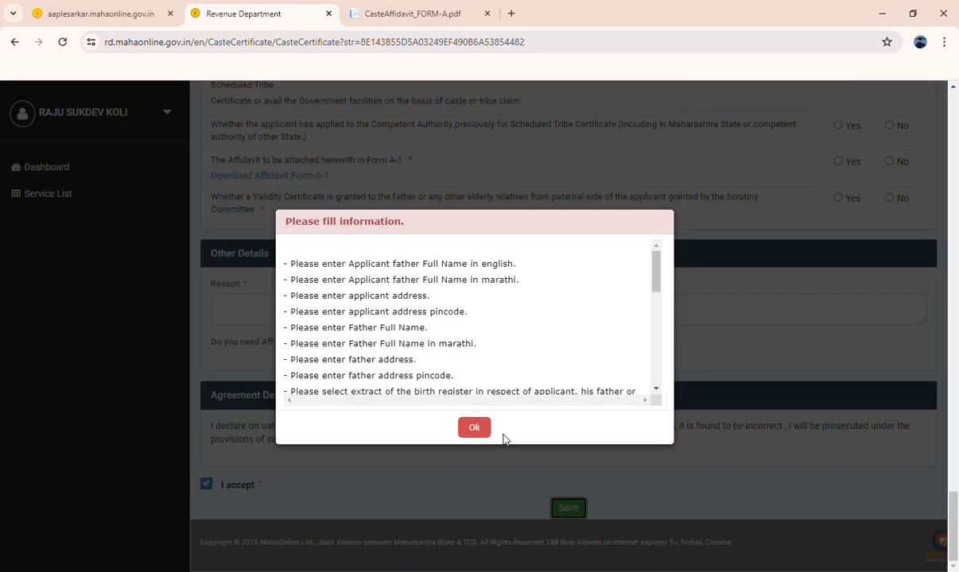
left_click(472, 429)
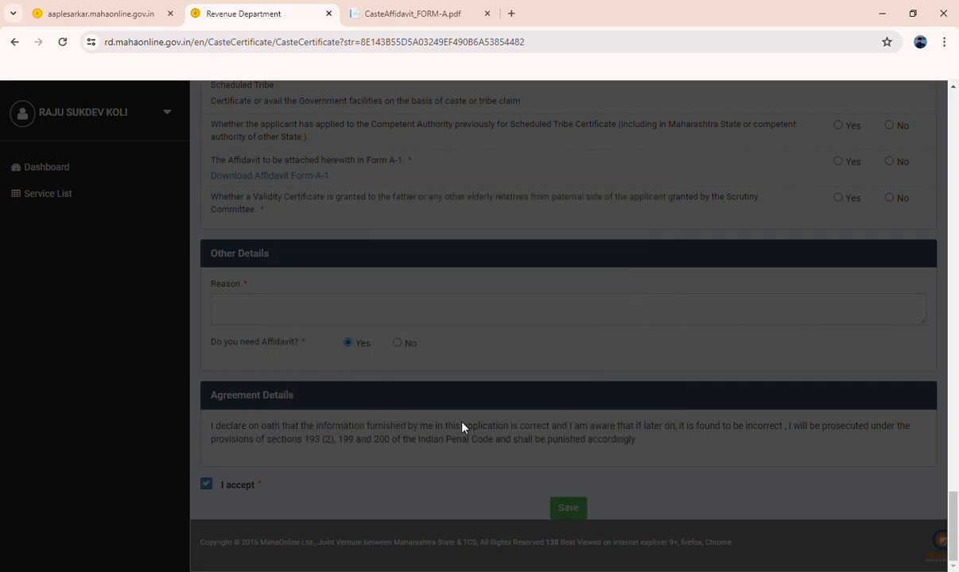
scroll(578, 351, "up", 20)
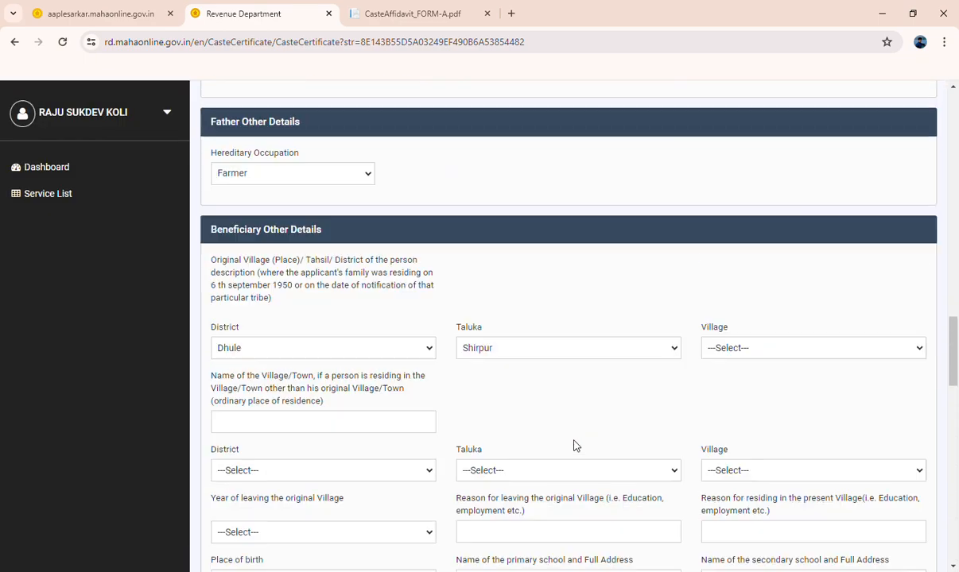
scroll(576, 446, "up", 15)
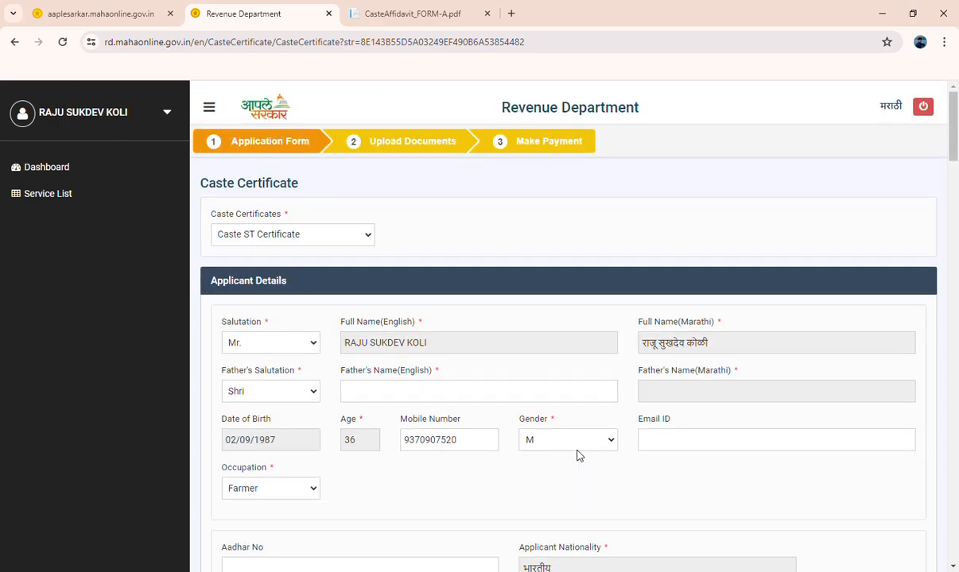